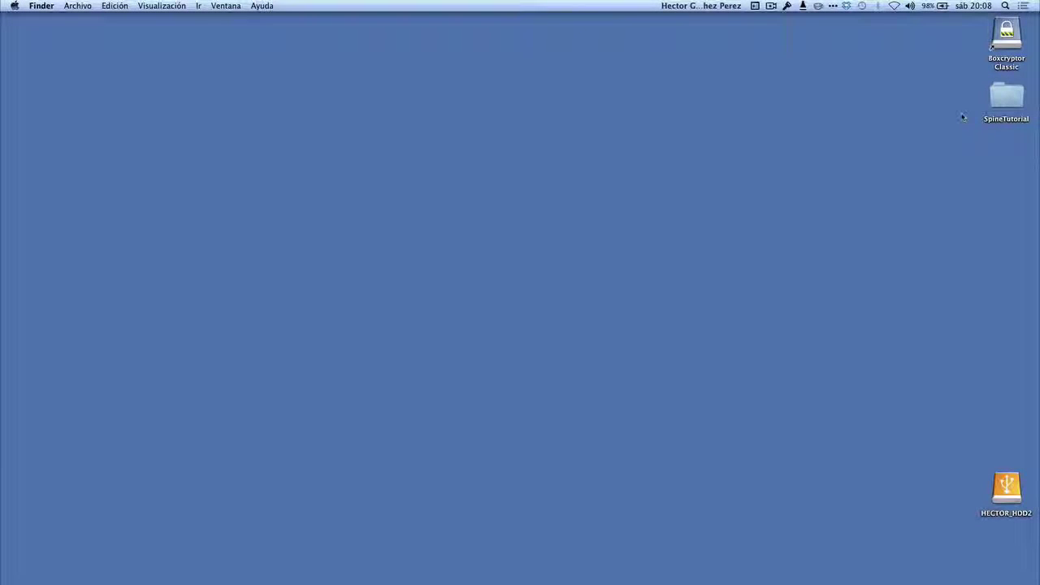
- Open the SpineTutorial folder, then Kutt and its iPad sprite folder
double_click(1005, 99)
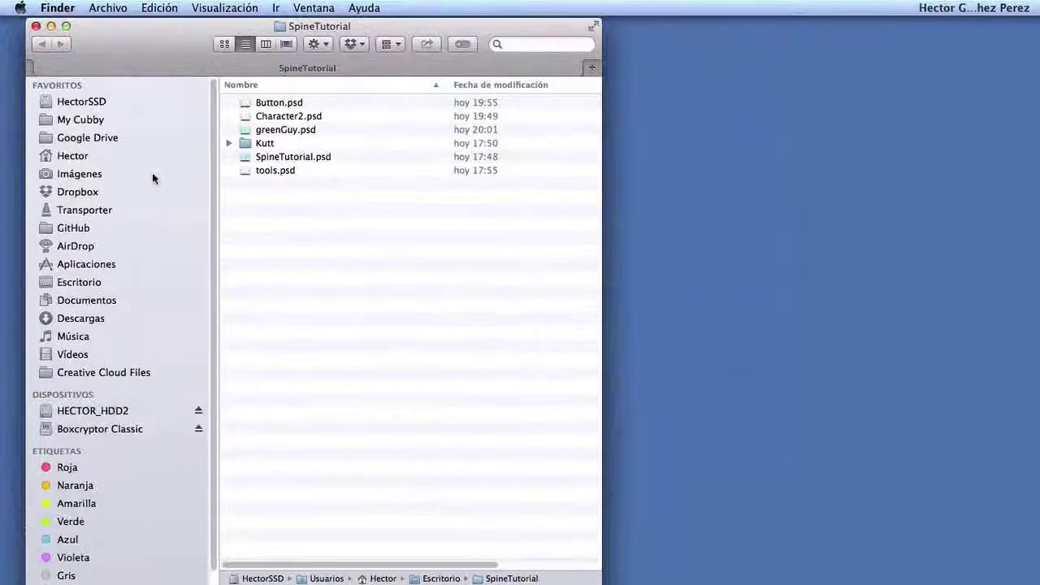
click(256, 146)
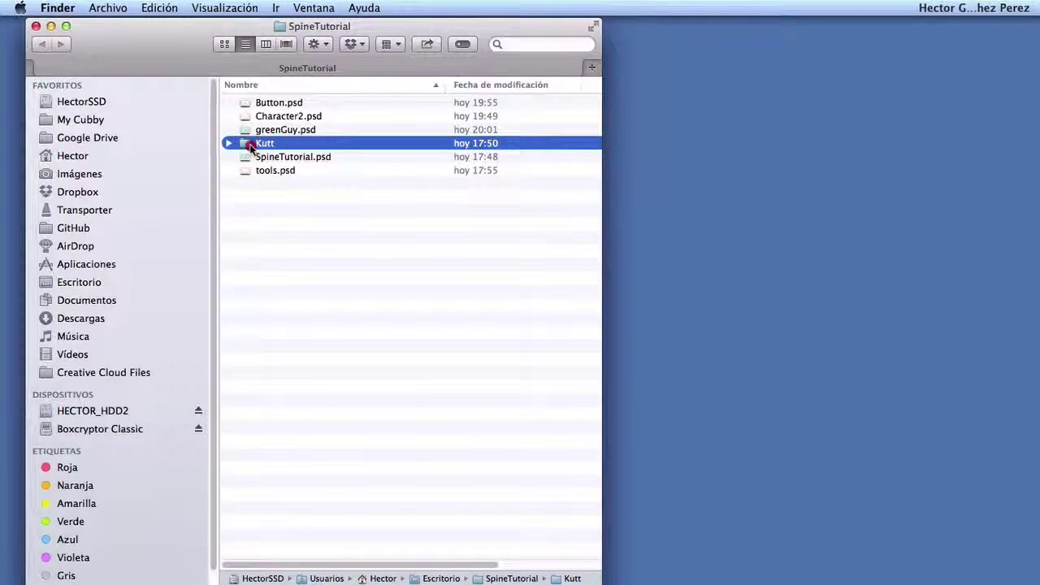
double_click(255, 143)
click(253, 118)
double_click(253, 118)
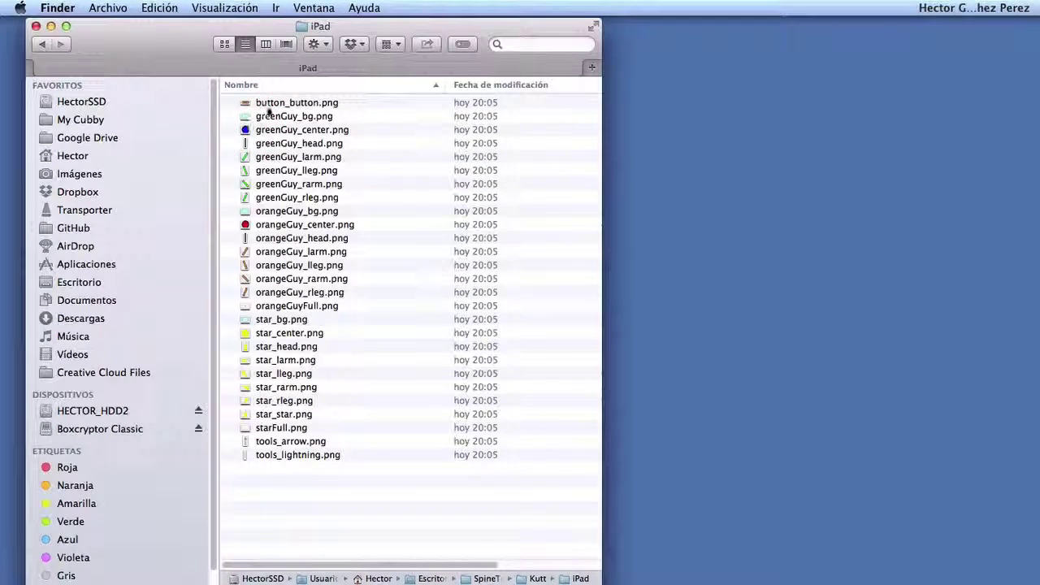
- Preview button_button.png, then browse the greenGuy, orangeGuy, star and tools PNGs
click(272, 106)
key(space)
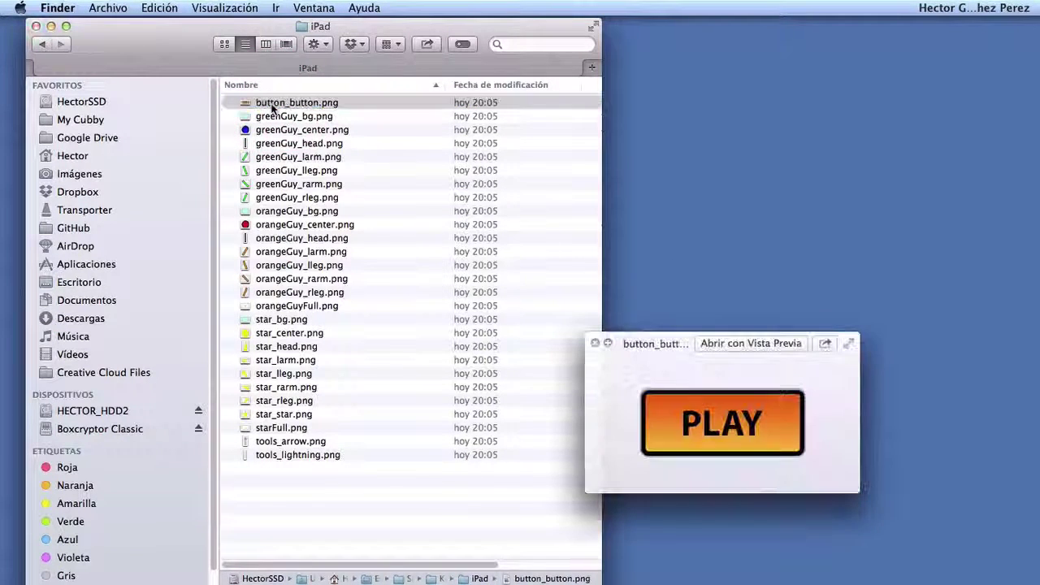
key(space)
click(259, 116)
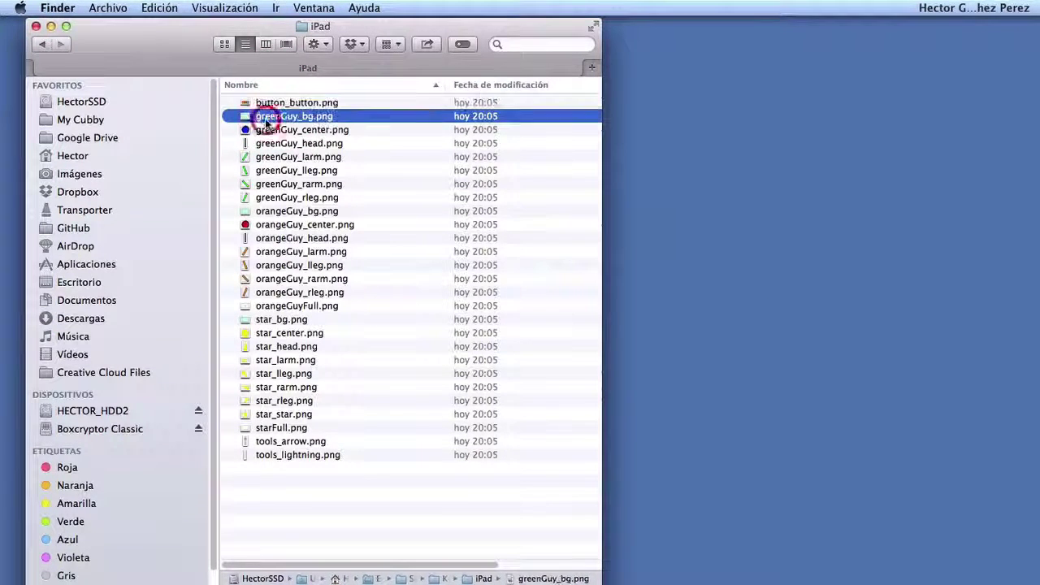
click(280, 212)
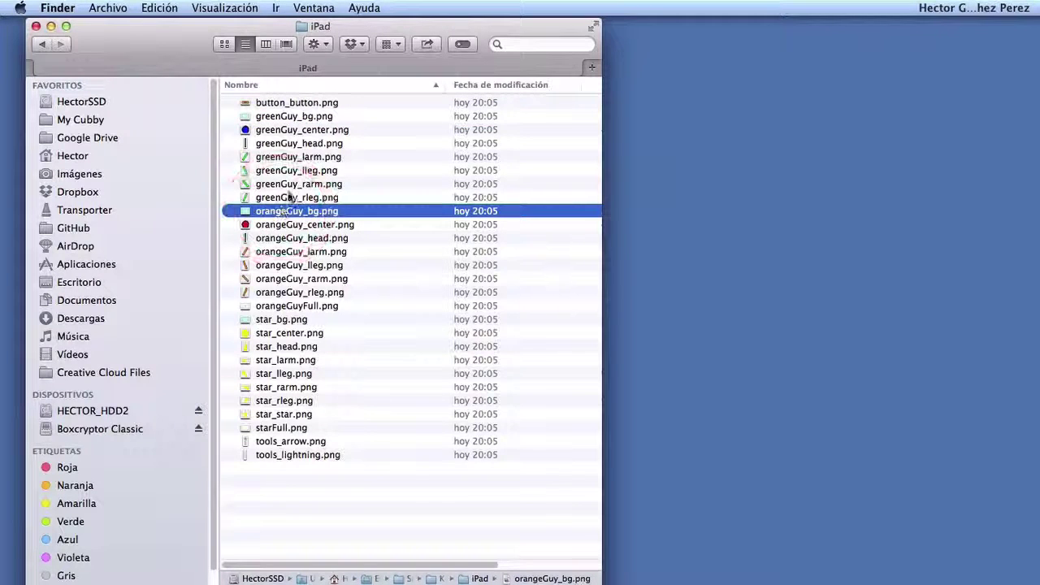
click(294, 211)
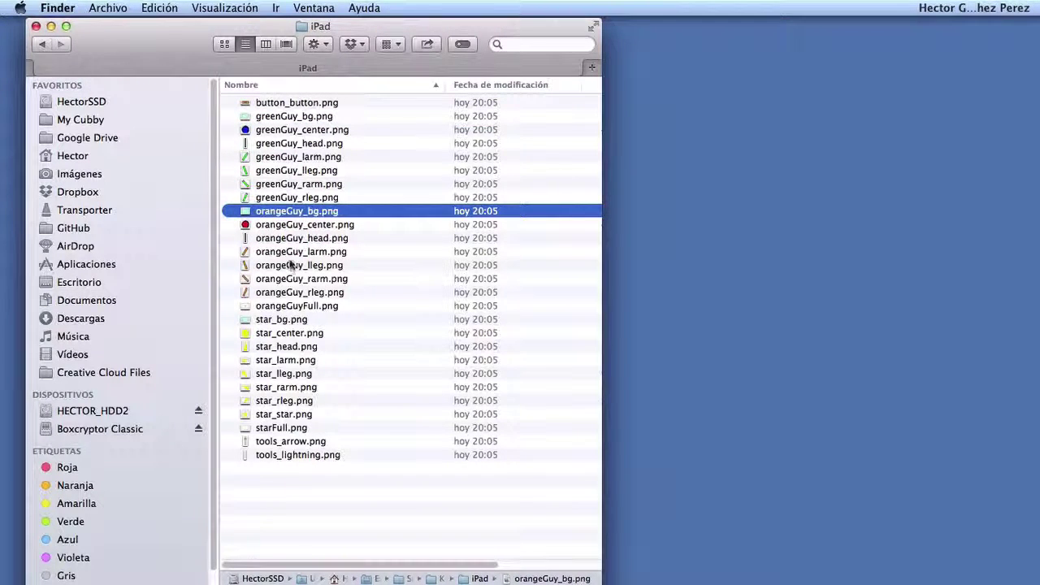
click(297, 227)
click(294, 307)
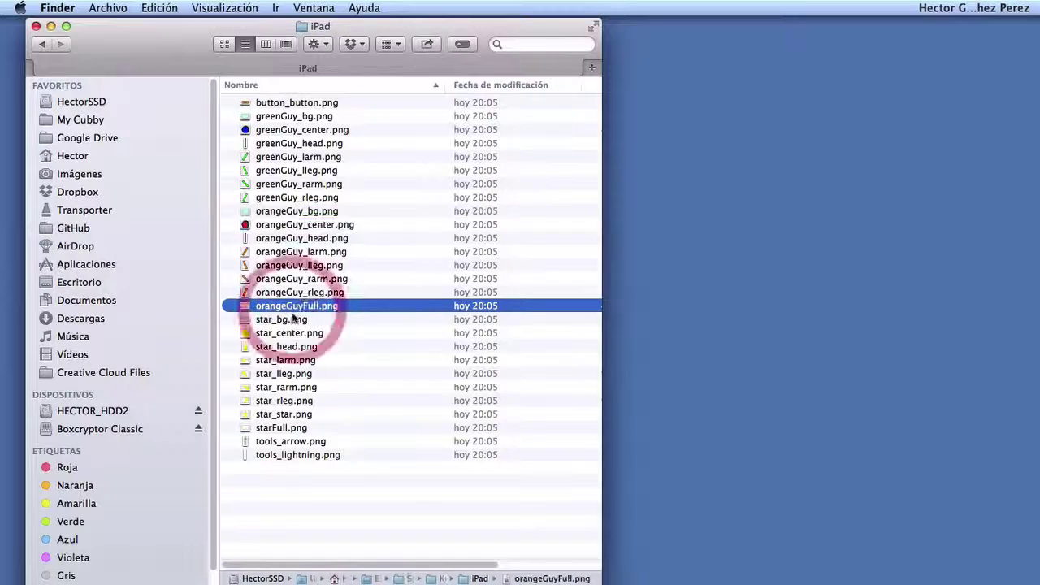
click(289, 333)
click(282, 429)
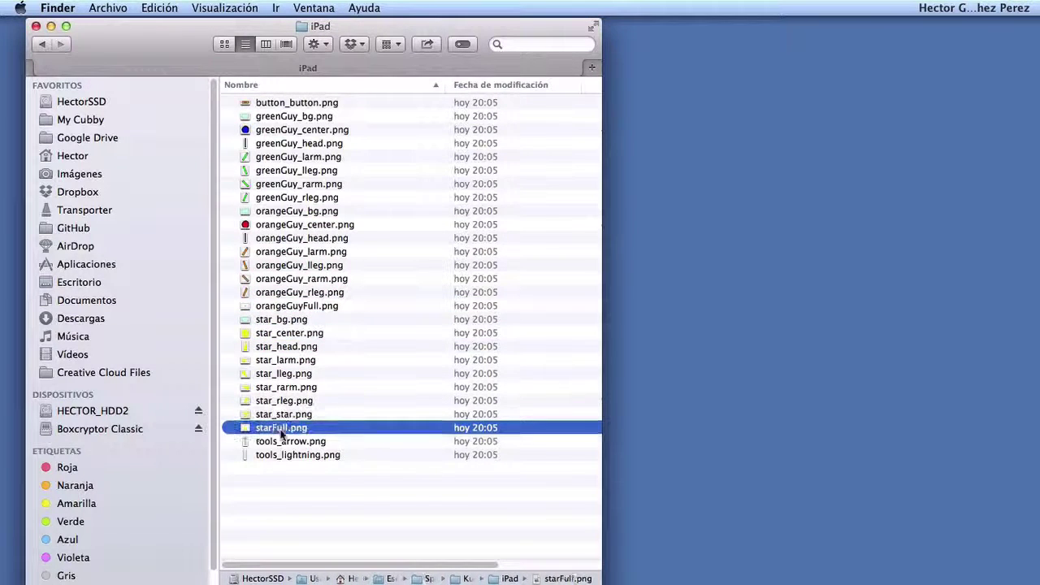
click(289, 455)
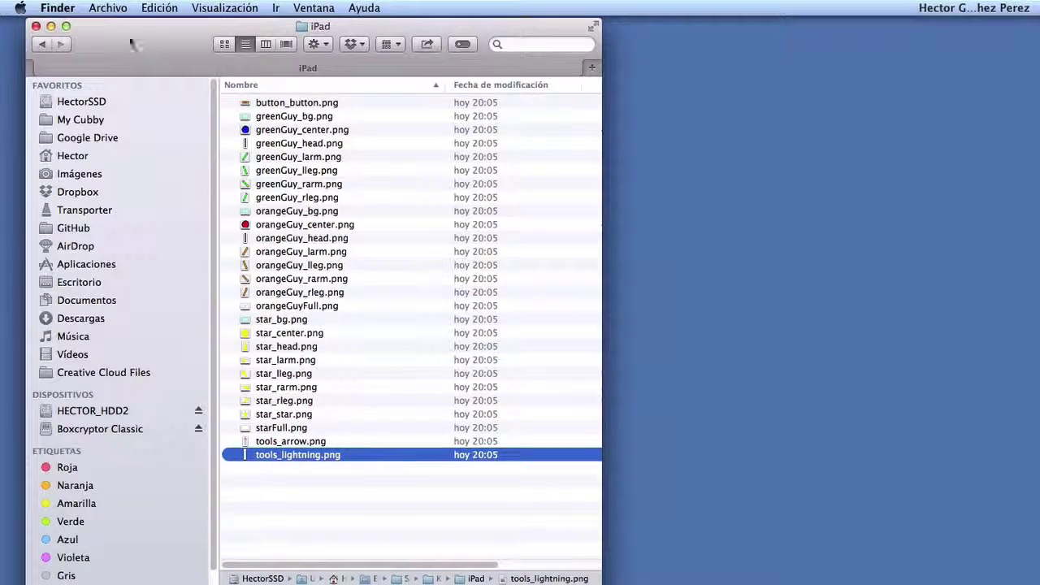
- Create a new desktop folder named SpineCorona1
drag(134, 45, 149, 124)
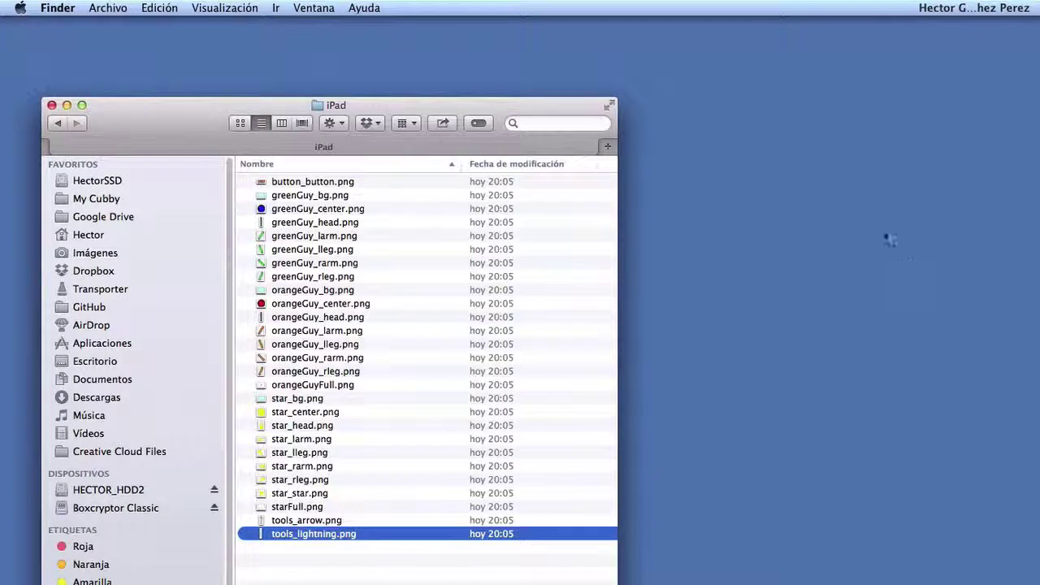
click(877, 201)
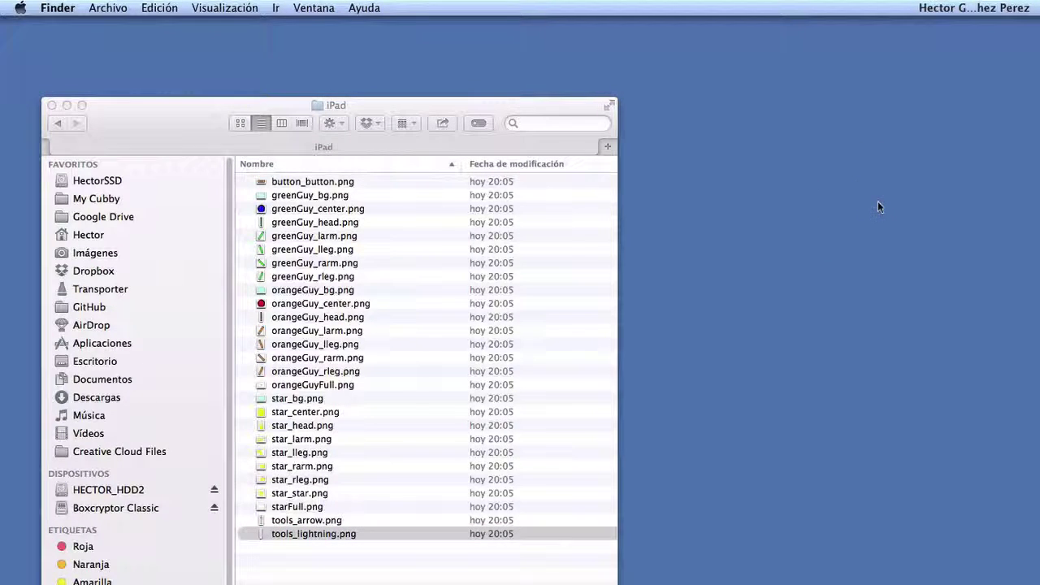
key(super+shift+n)
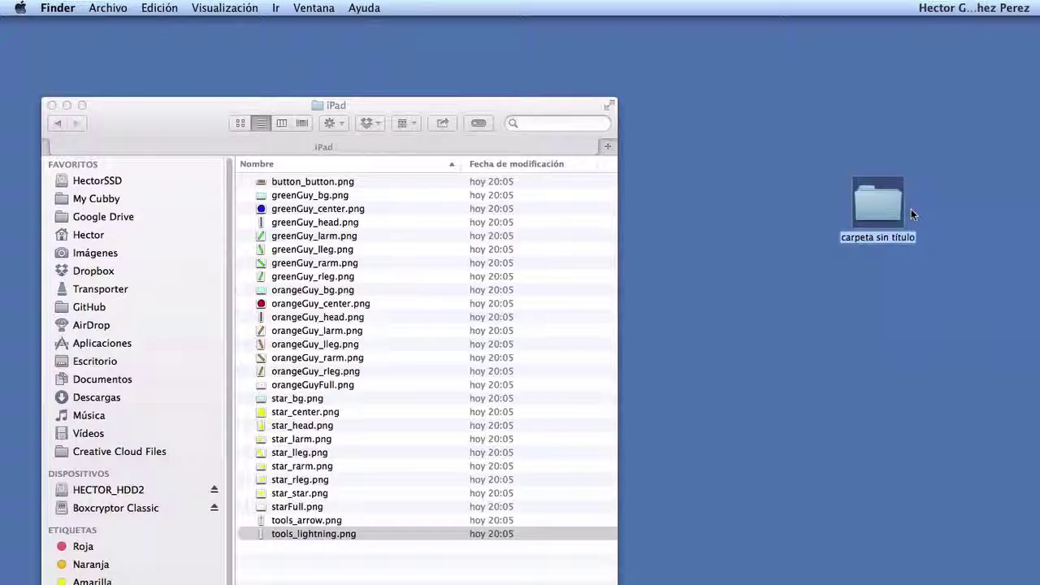
text(SpinaC)
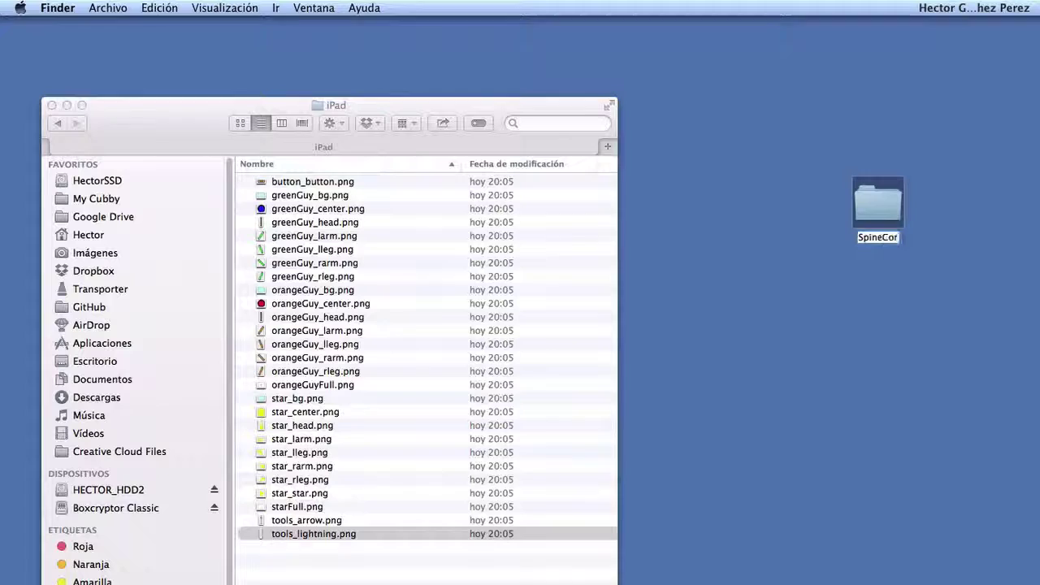
text(orona1)
key(Return)
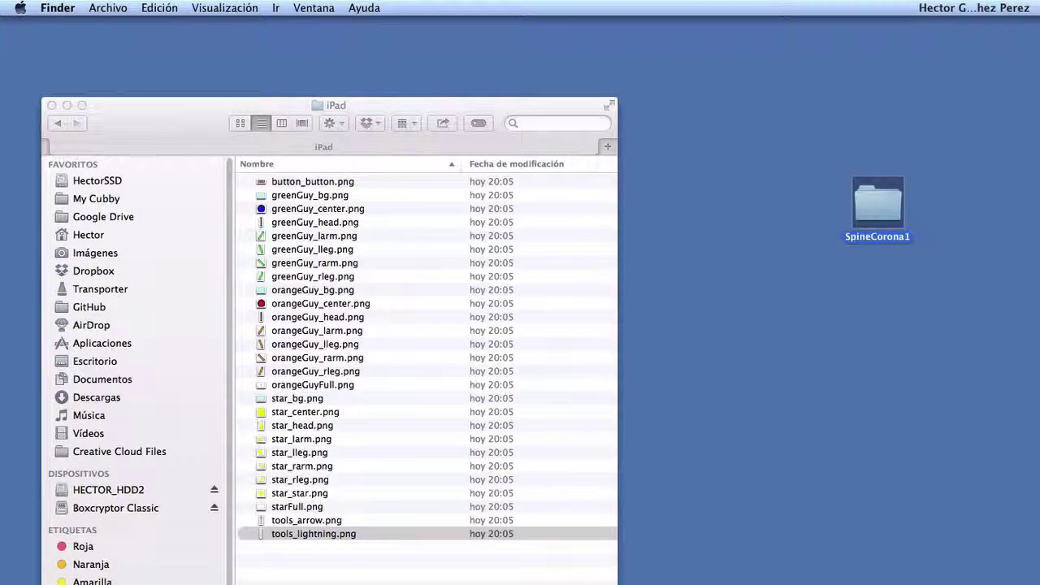
- Create an empty spineImages subfolder inside SpineCorona1 and open it
double_click(866, 201)
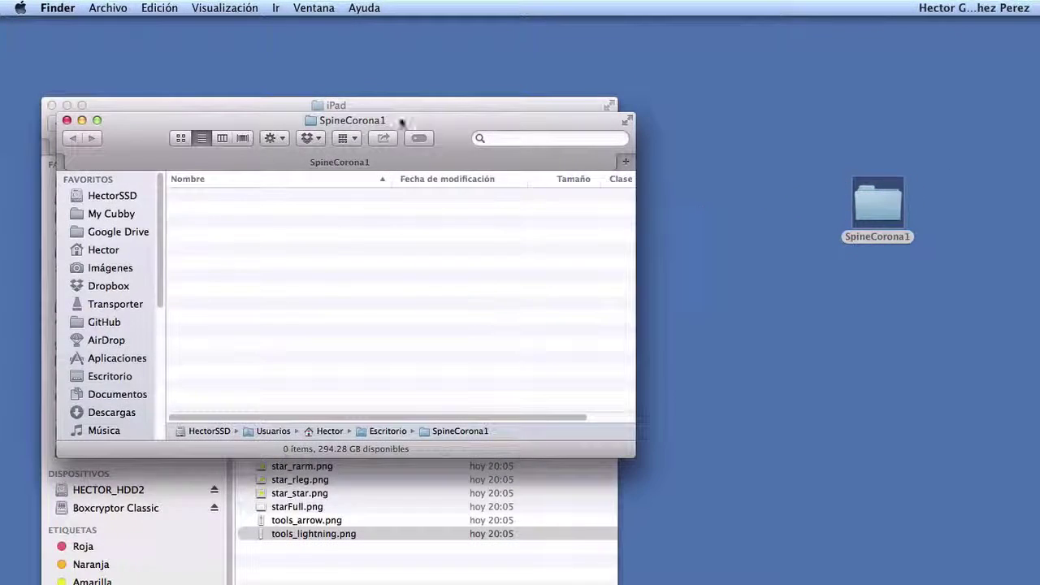
drag(199, 127, 841, 267)
right_click(863, 379)
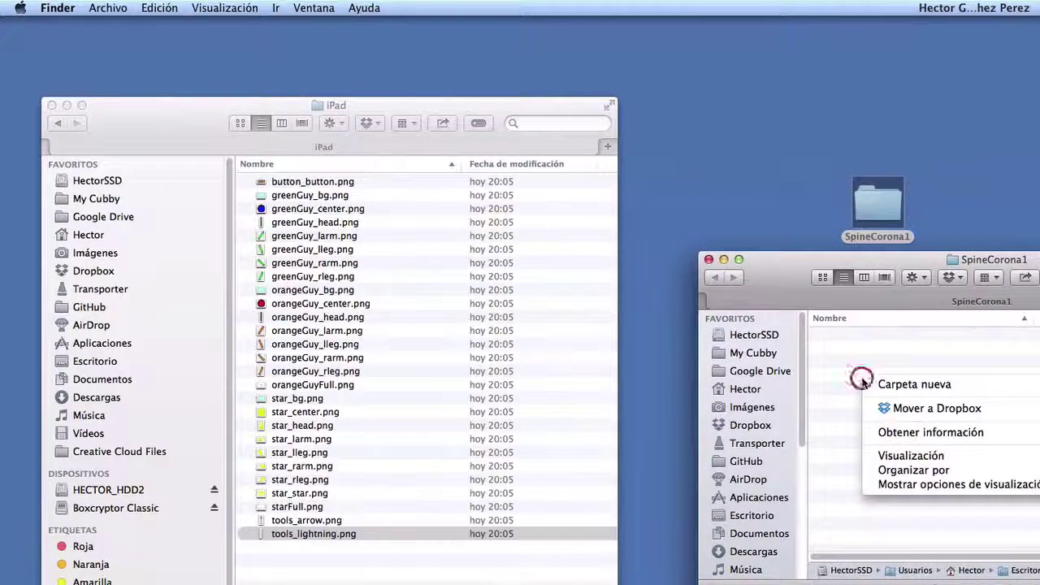
click(890, 388)
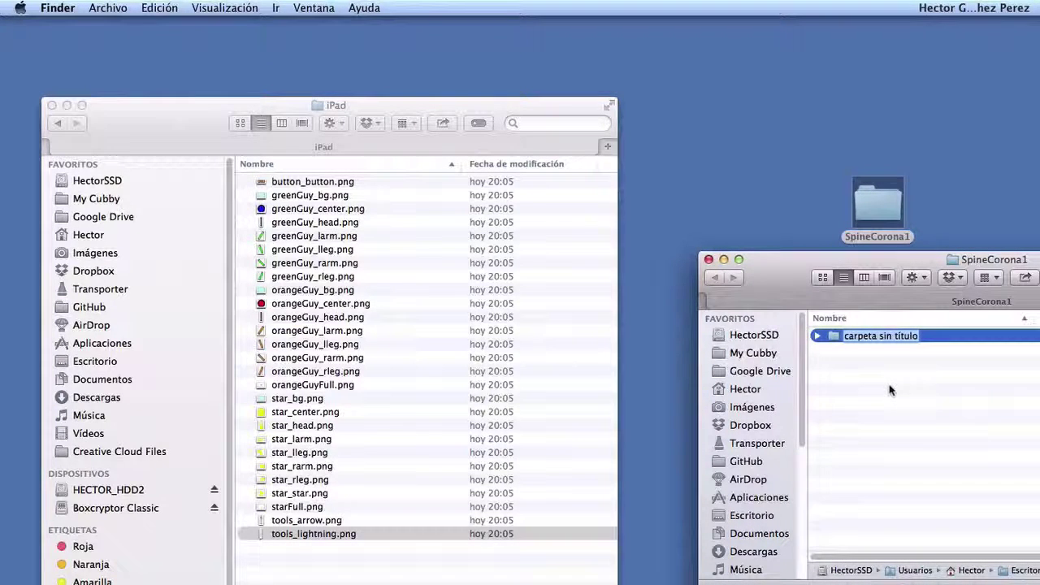
text(spineImage)
click(894, 336)
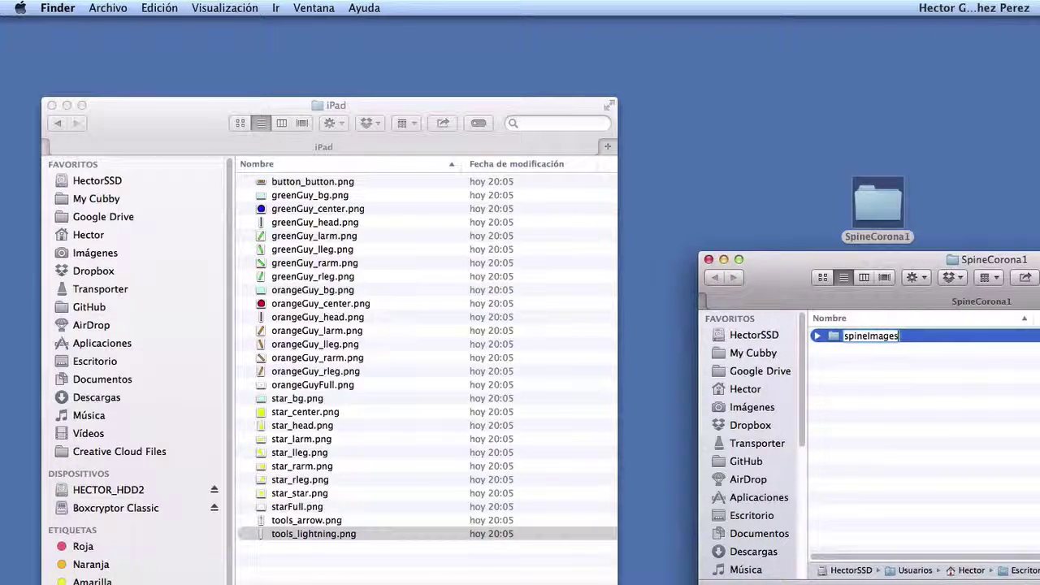
double_click(836, 338)
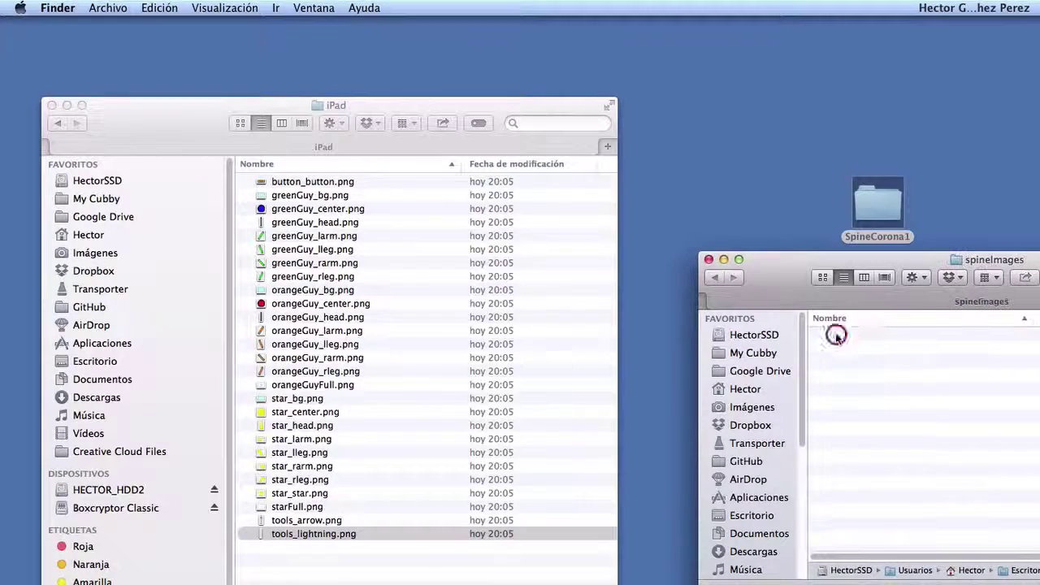
key(super+grave)
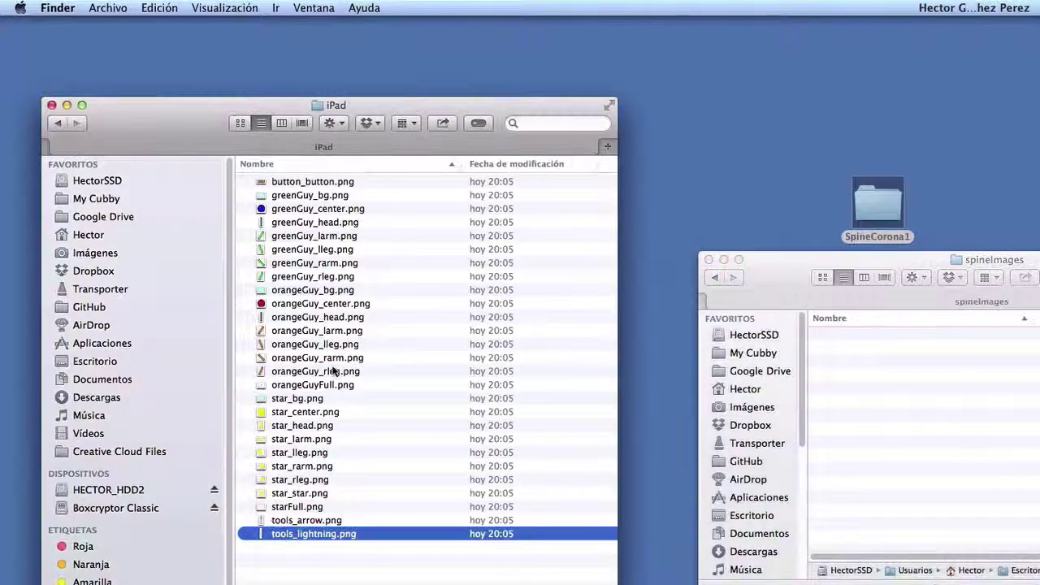
- Copy all 27 sprite PNGs from the iPad folder into spineImages
click(335, 183)
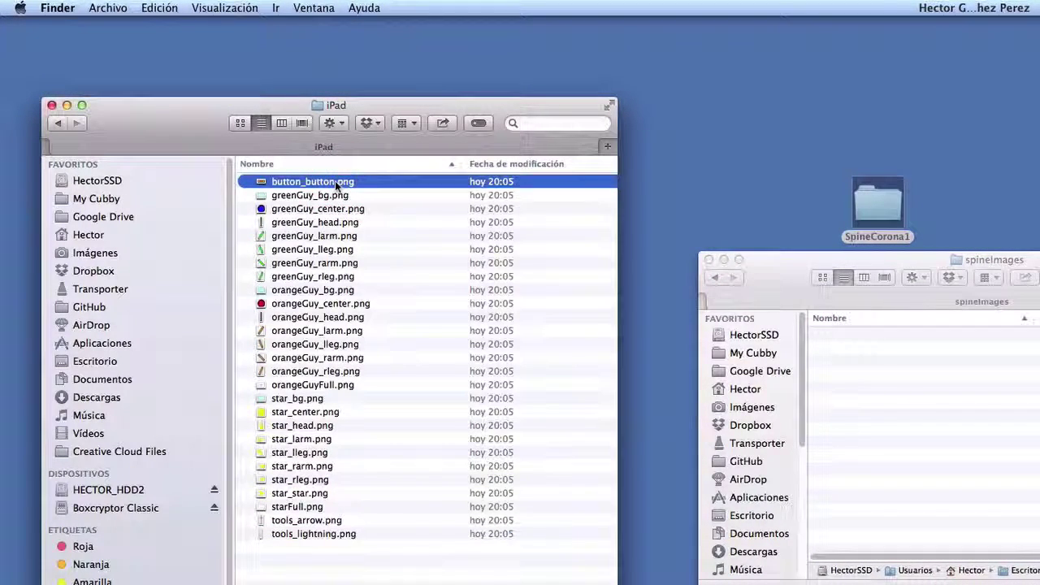
key(shift+Down)
key(shift+Down)
key(shift+Down)
key(shift+Down)
key(shift+Down)
key(shift+Down)
key(shift+Down)
key(shift+Down)
key(shift+Down)
key(shift+Down)
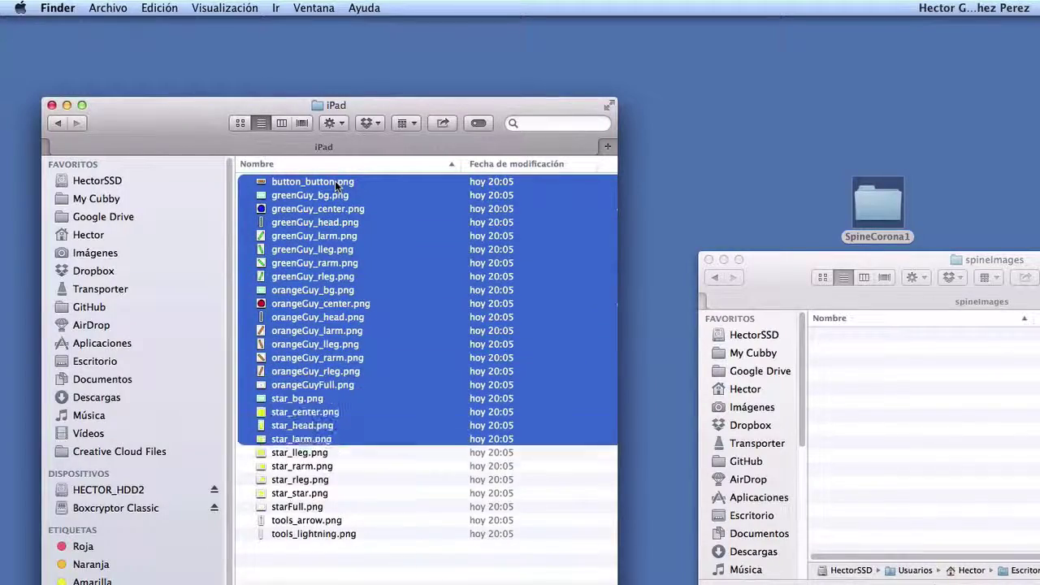
key(shift+Down)
key(shift+Down)
key(shift+Down)
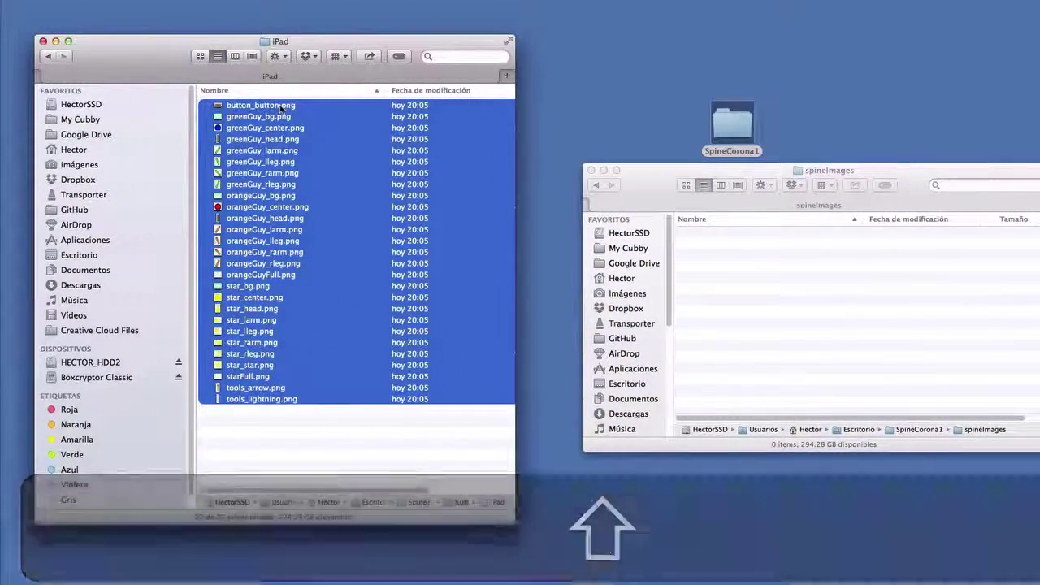
key(super+c)
click(731, 286)
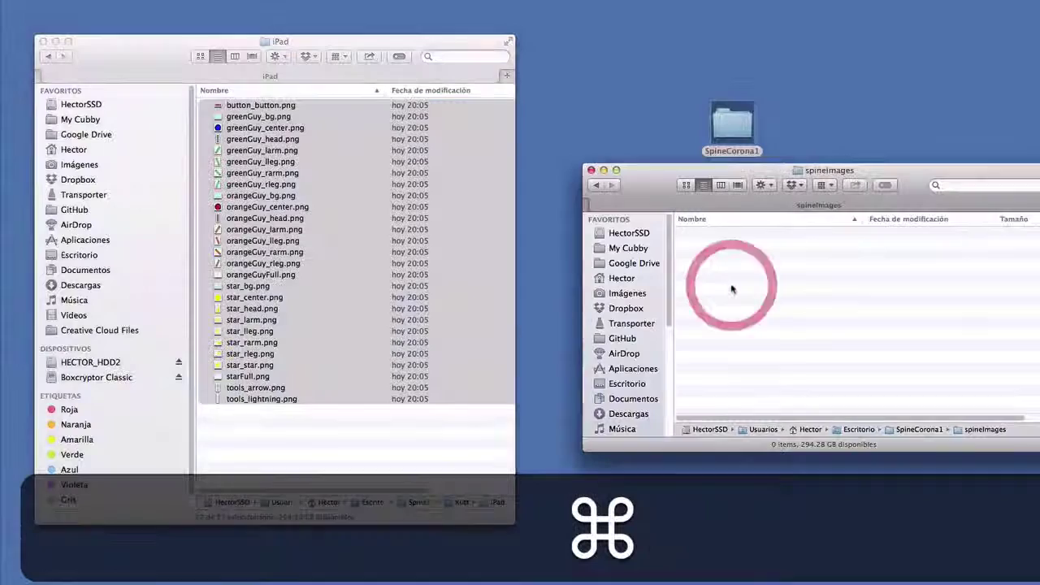
key(super+v)
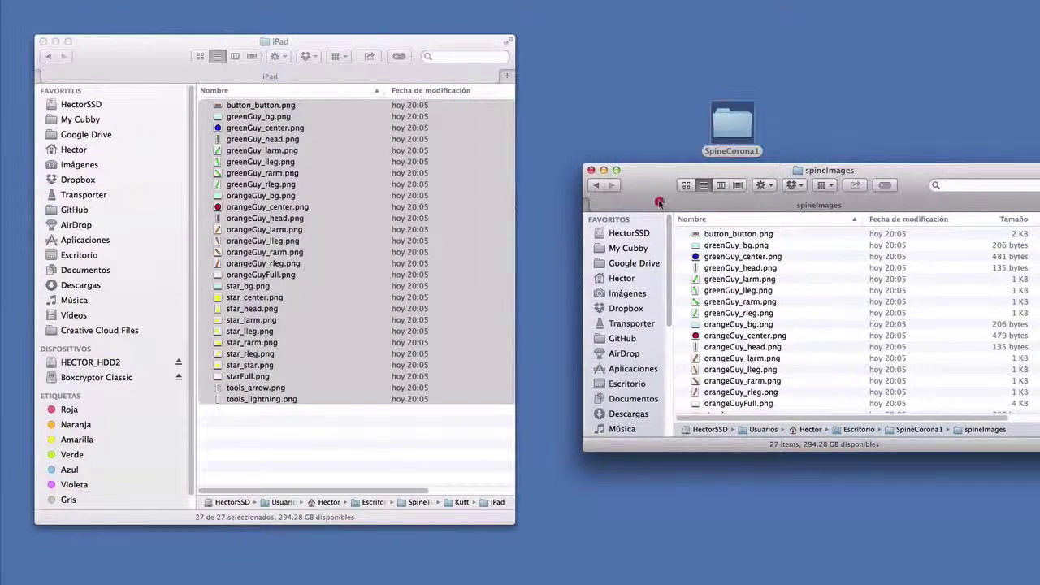
- Close the iPad window and return to the SpineCorona1 folder
mouse_move(662, 183)
mouse_down()
mouse_move(639, 127)
mouse_move(127, 116)
mouse_up()
click(44, 40)
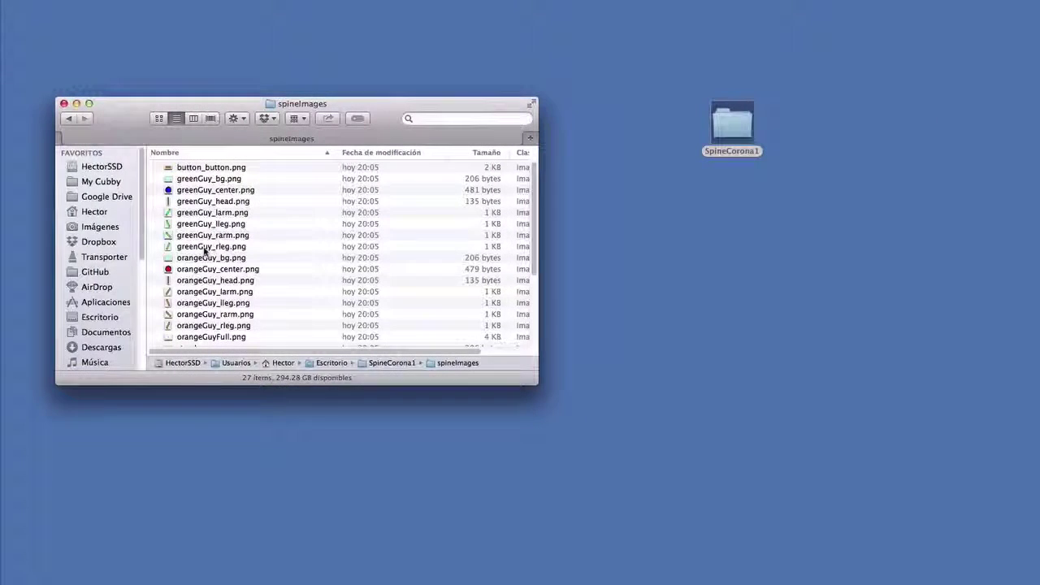
double_click(389, 363)
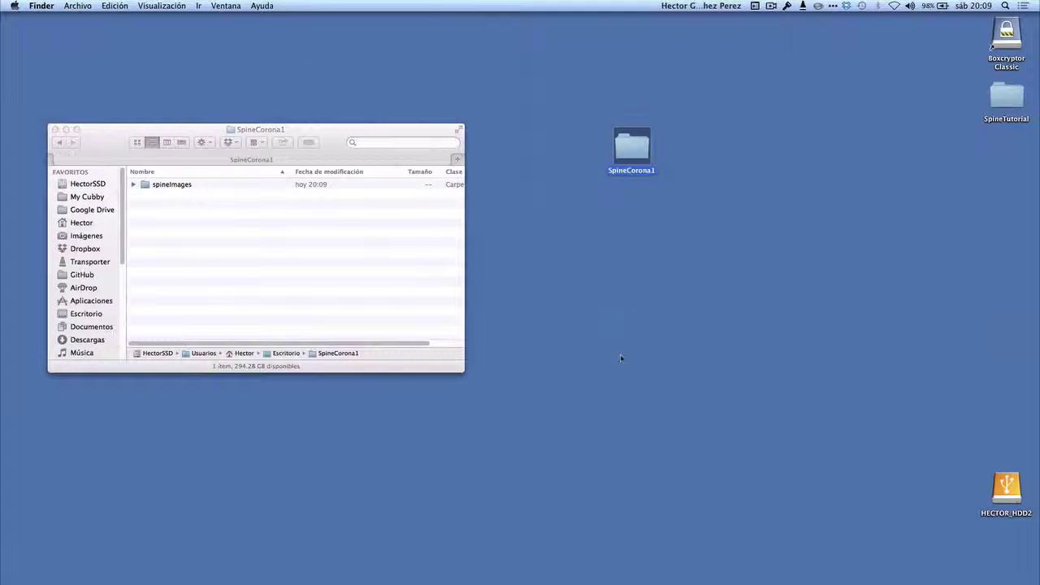
- Launch TexturePacker from Spotlight with the data format set to Corona SDK (image sheet)
key(super+space)
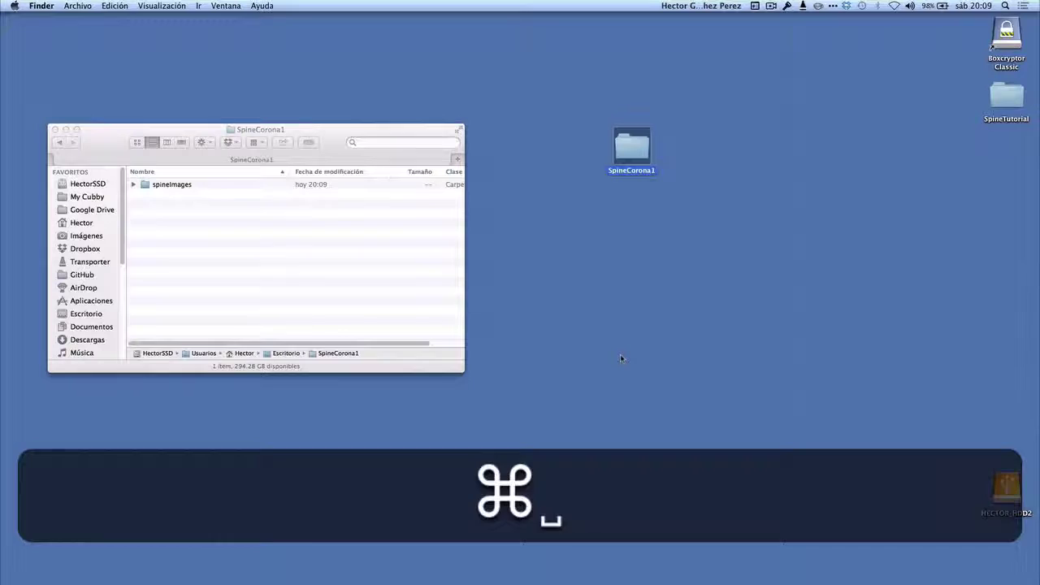
text(te)
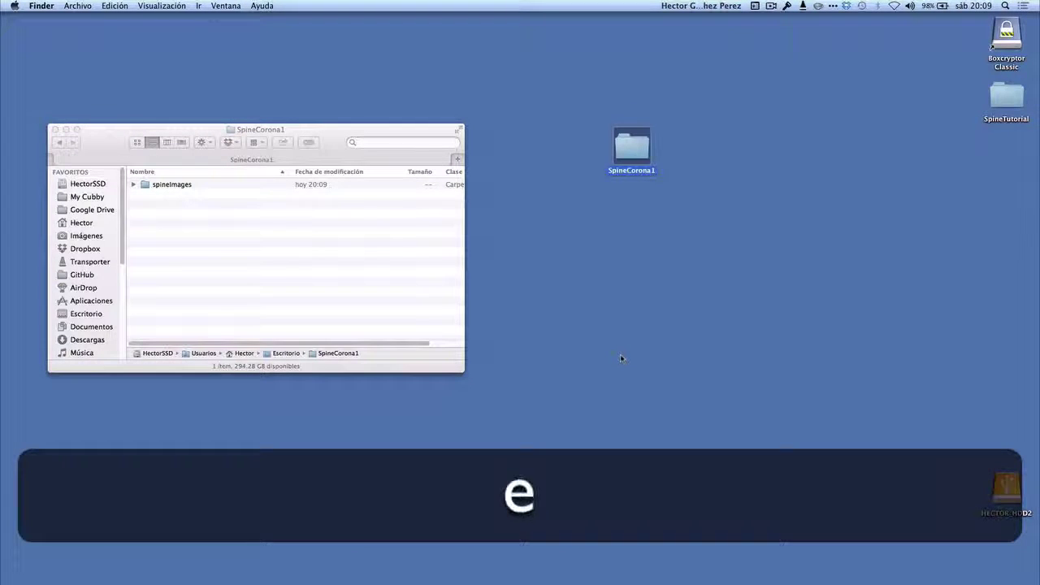
text(x)
key(Return)
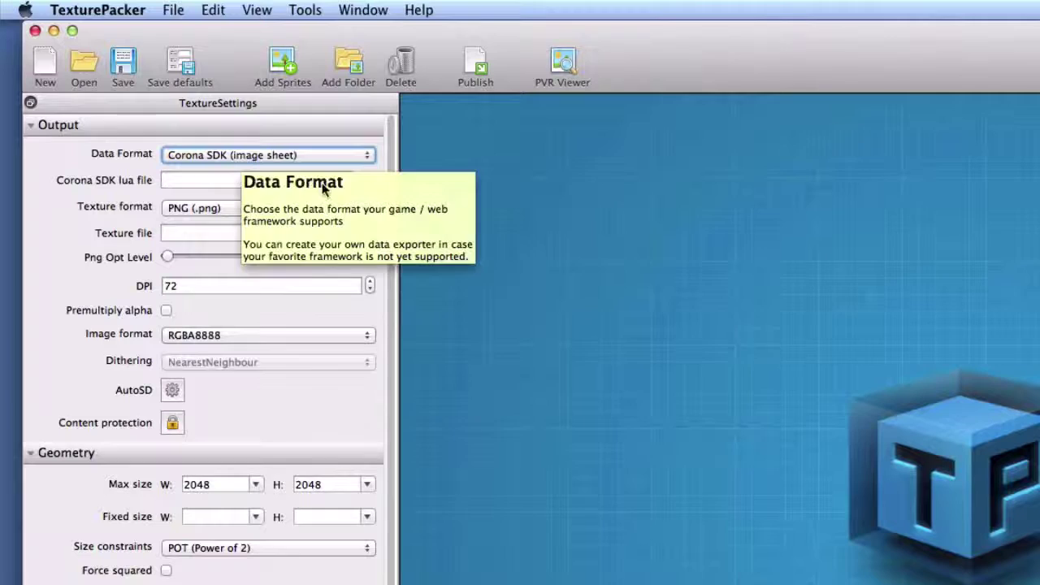
click(279, 182)
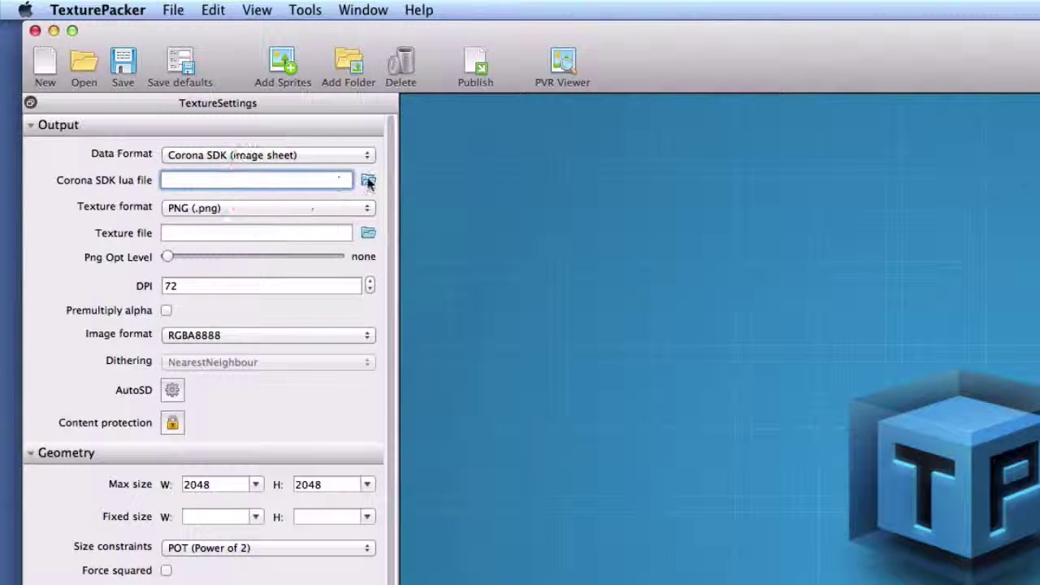
- Save the Corona lua and PNG outputs as spineTutorial1 in the desktop SpineCorona1 folder
click(366, 182)
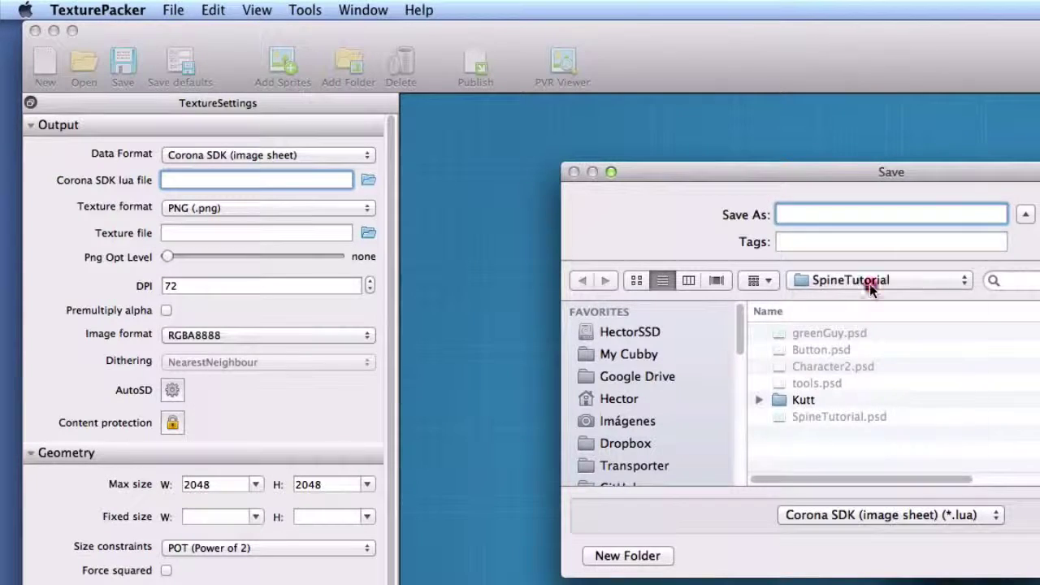
click(861, 279)
click(849, 297)
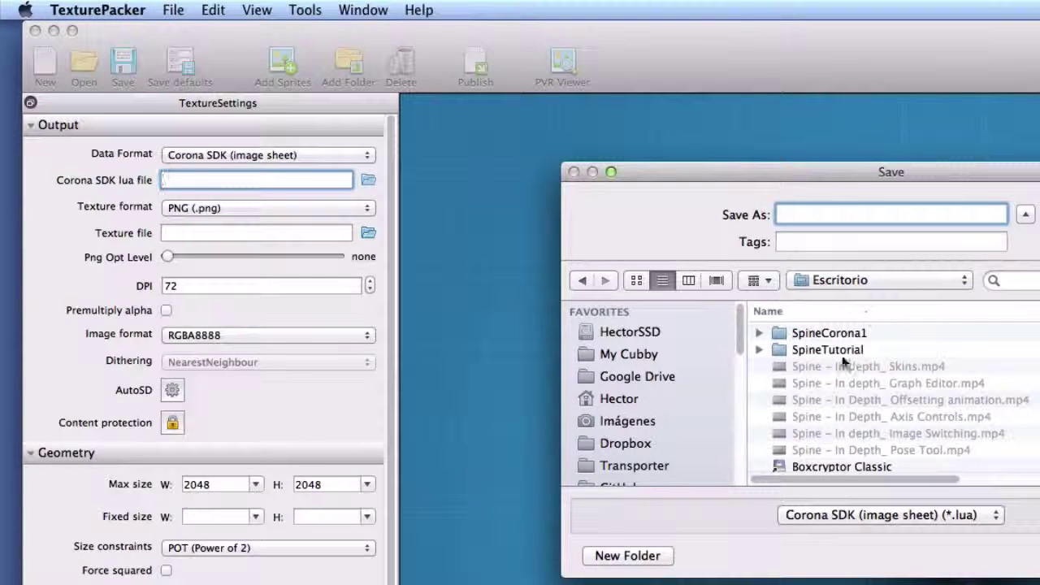
click(826, 334)
double_click(825, 335)
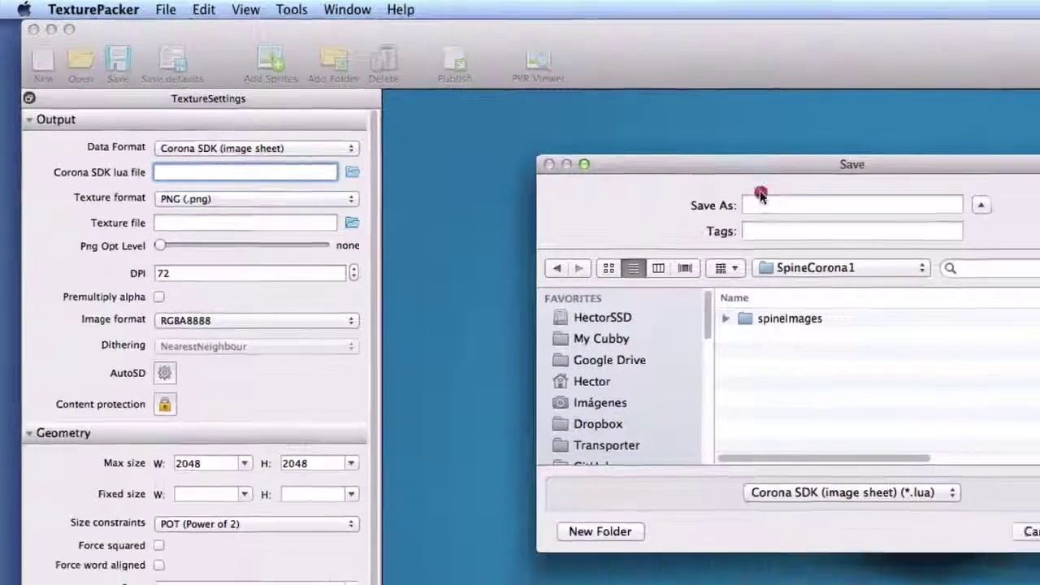
click(806, 216)
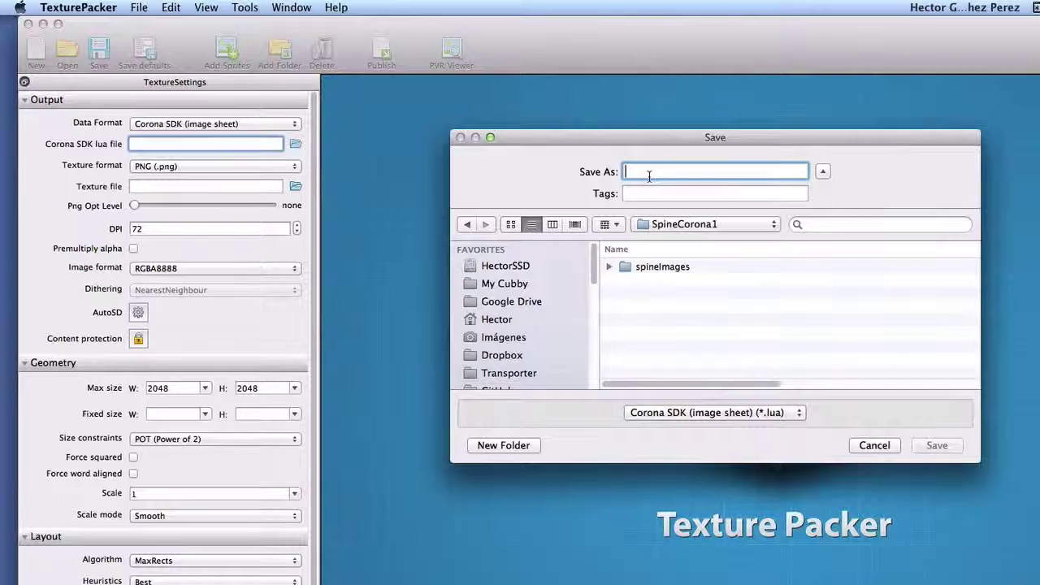
text(spine)
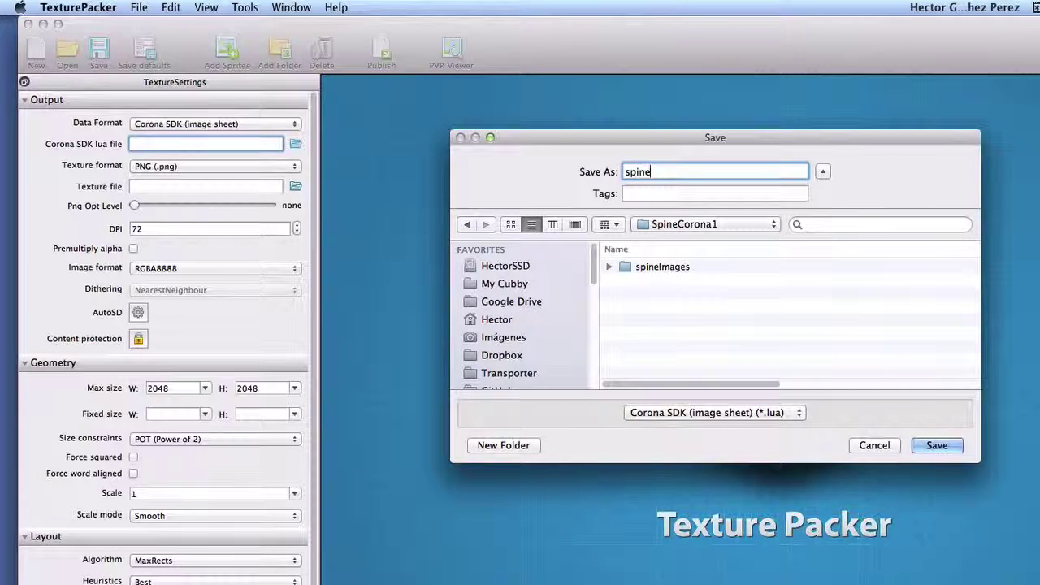
text(Tutorial1)
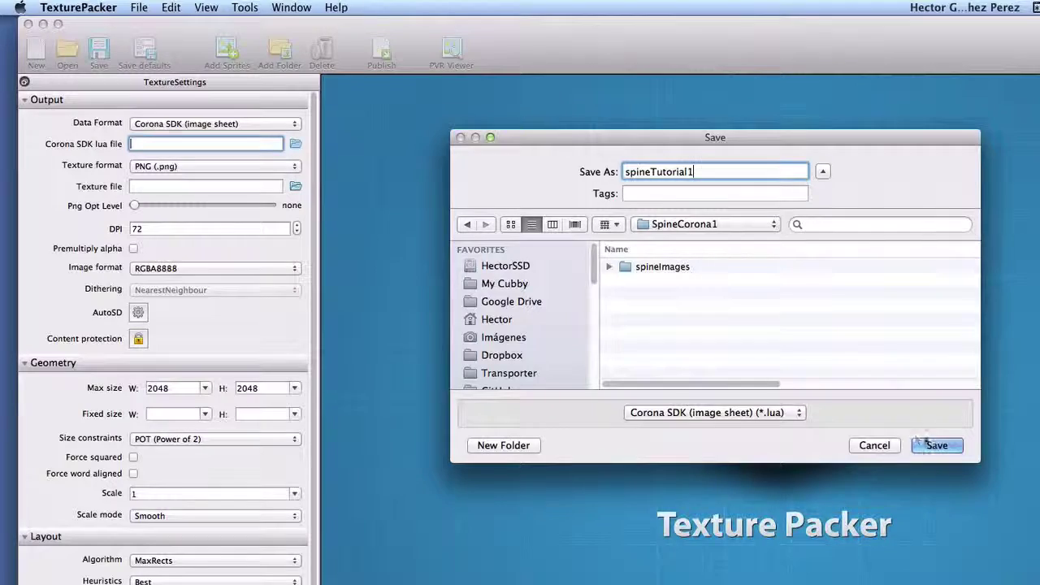
click(926, 444)
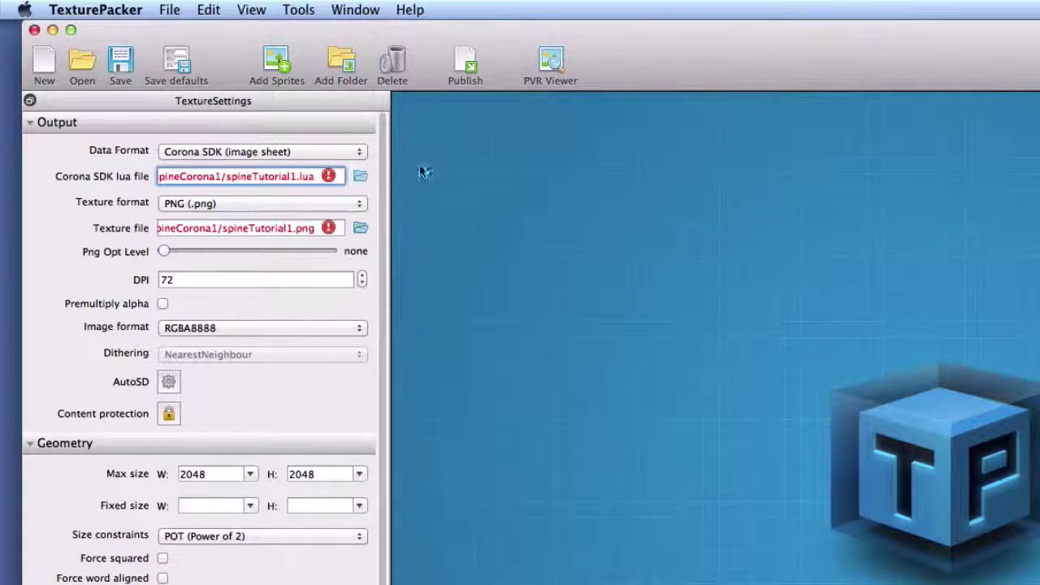
mouse_move(328, 176)
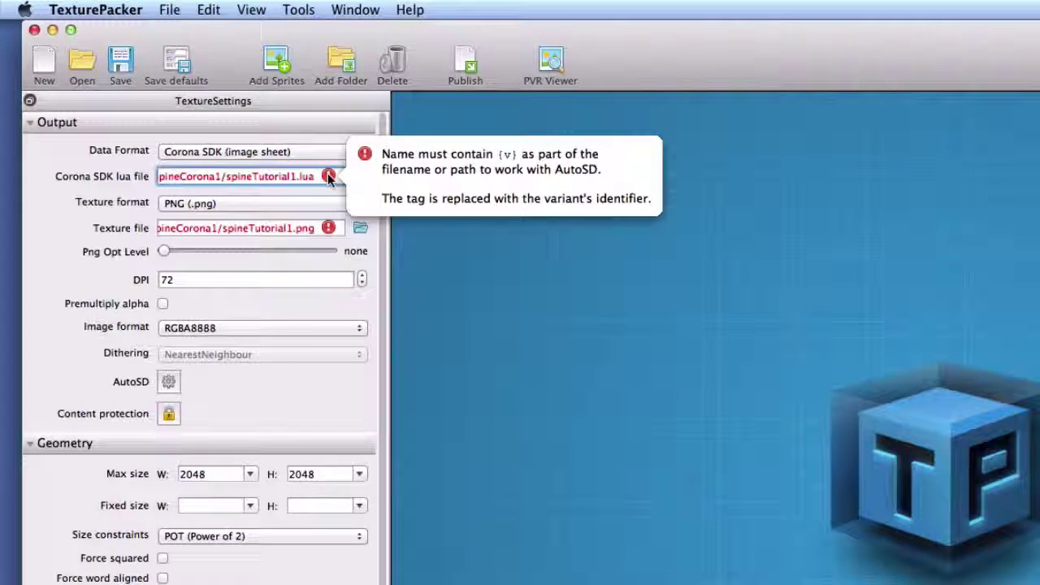
- Insert the {v} variant tag before .lua in the Corona SDK lua file name
key(Left)
key(Left)
key(Left)
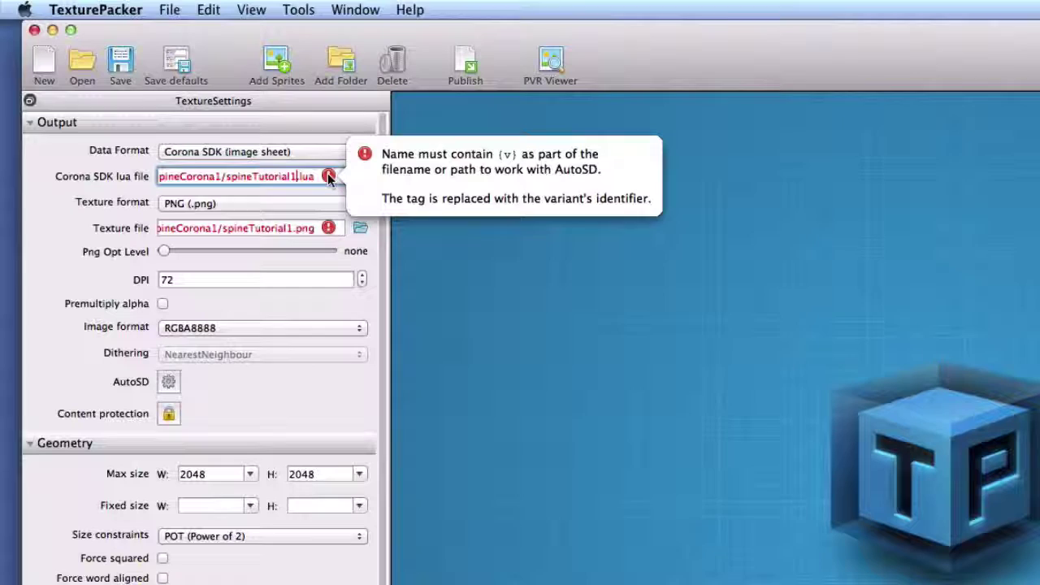
text({v})
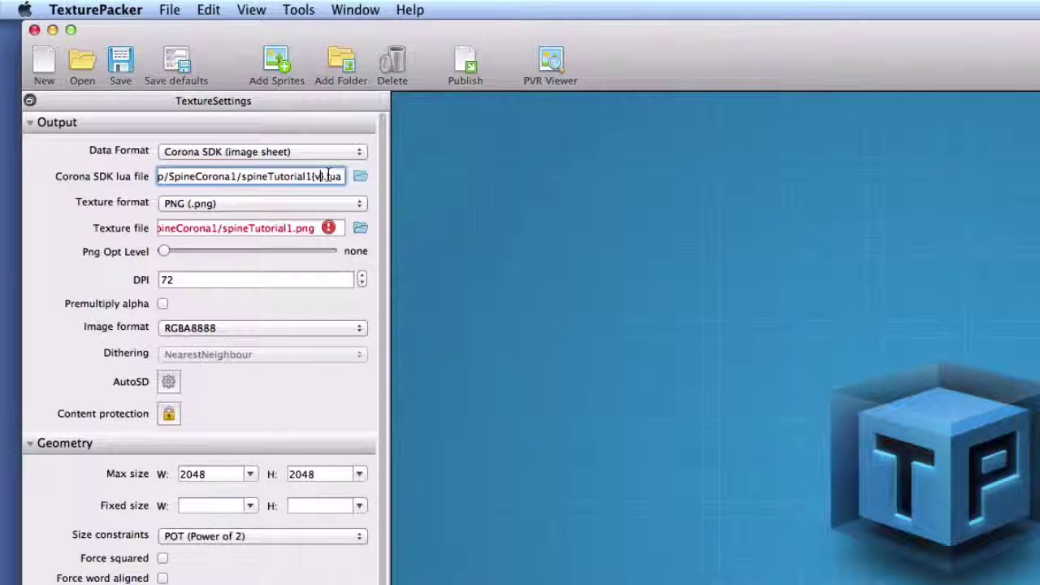
click(290, 229)
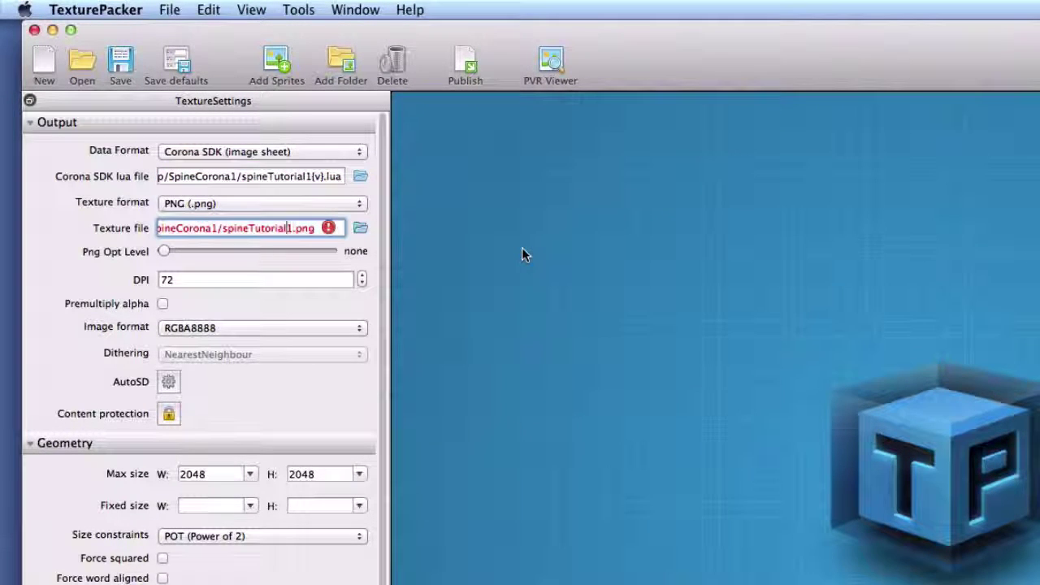
- Add {v} to the PNG texture name, keep RGBA8888, and set common divisor x and y to 2
text(v})
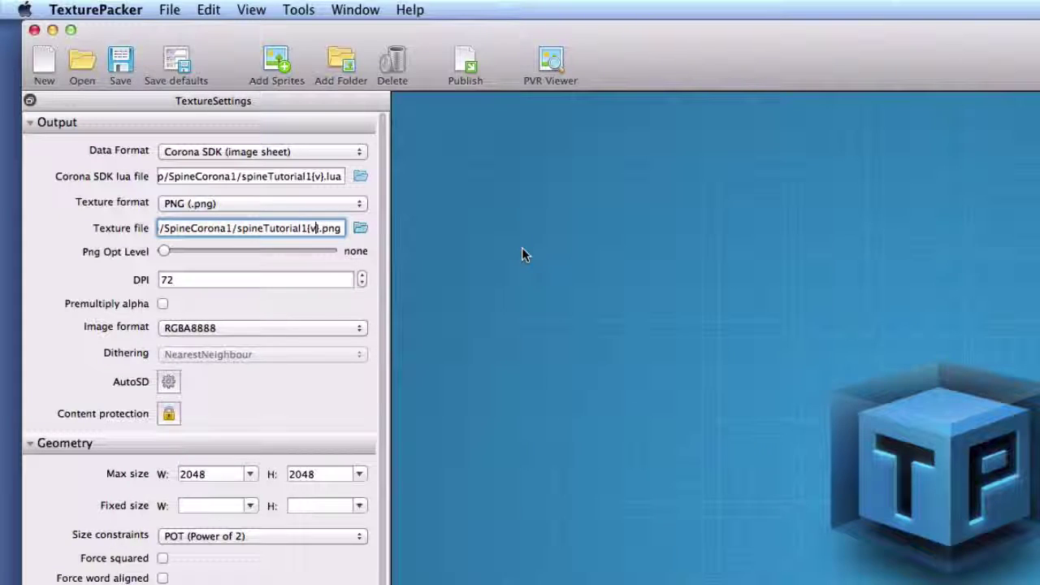
click(260, 327)
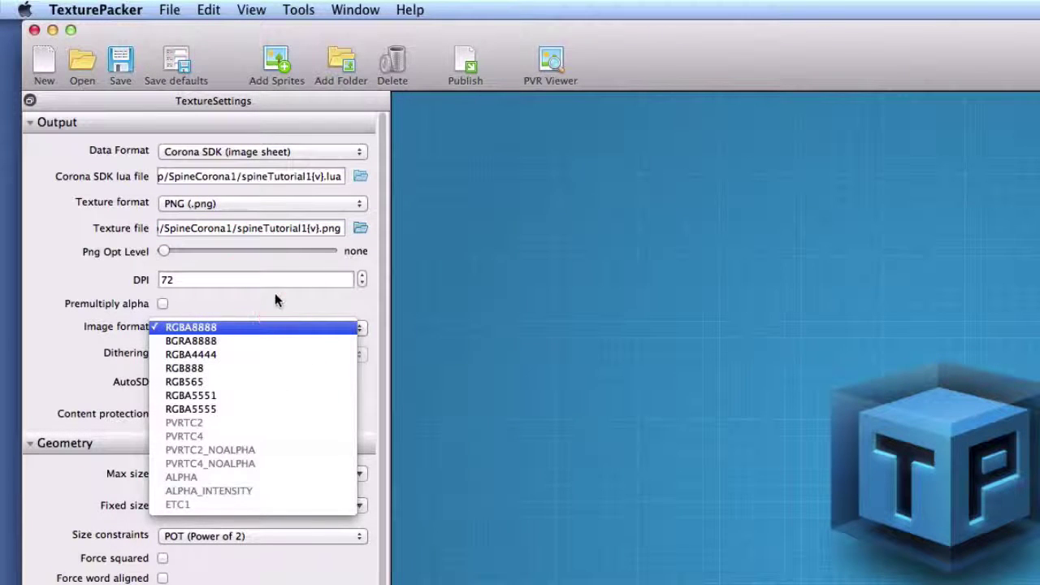
click(275, 293)
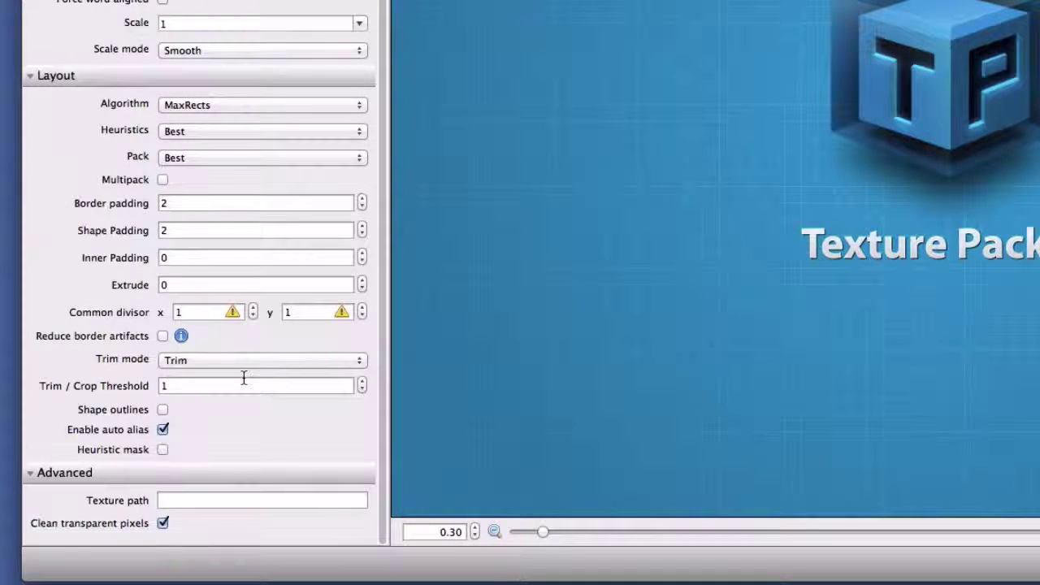
click(252, 308)
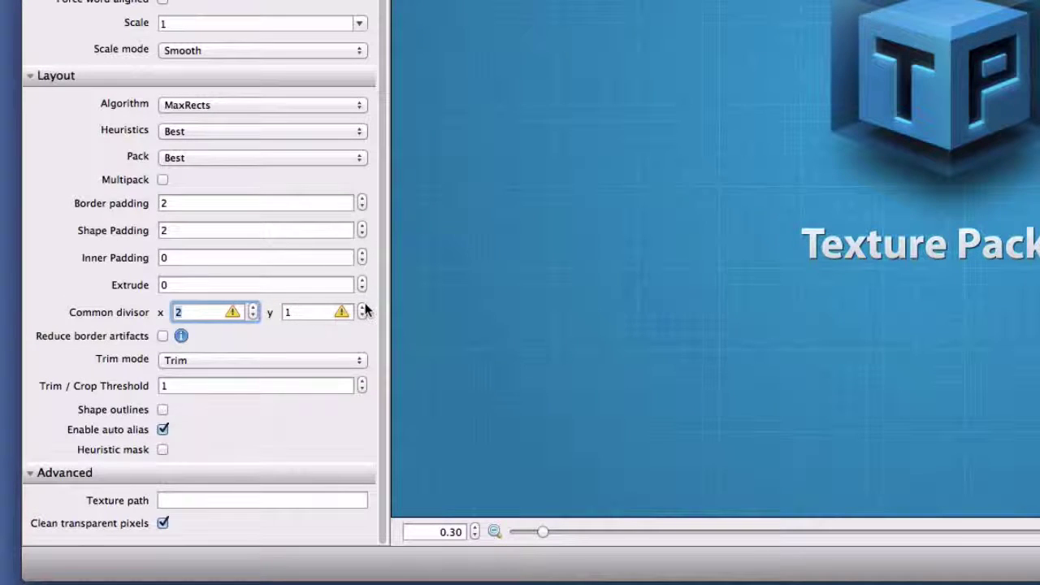
click(361, 308)
click(264, 347)
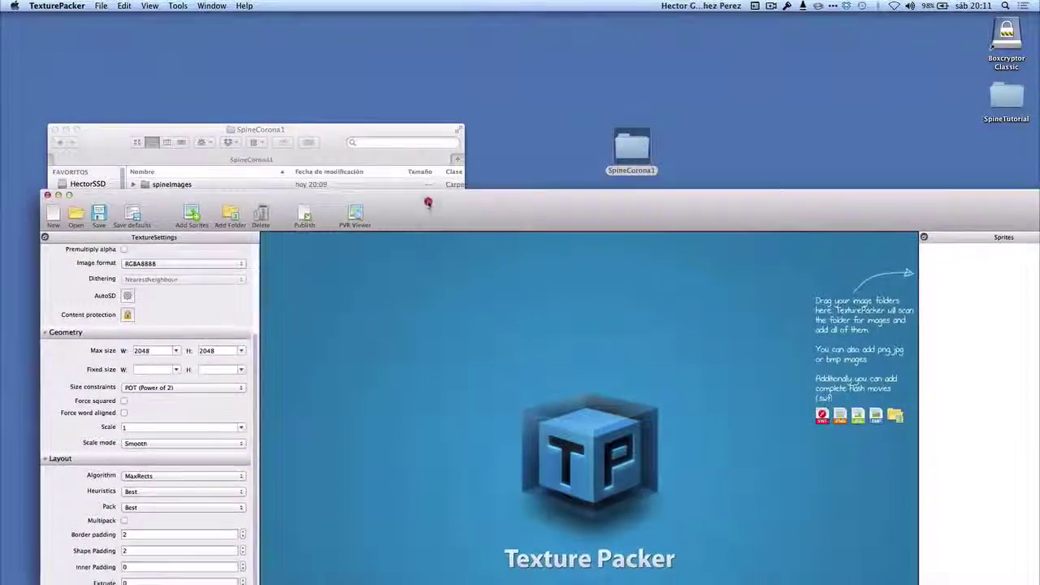
- Place a narrower TexturePacker beside Finder showing spineImages' 27 PNGs, with button_button.png selected
drag(392, 75, 482, 80)
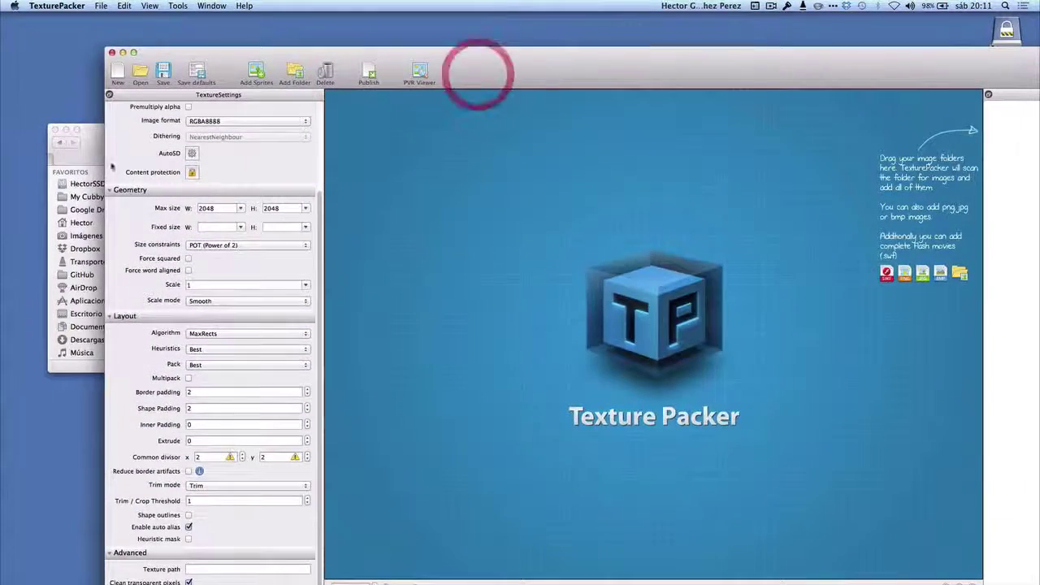
drag(106, 151, 644, 150)
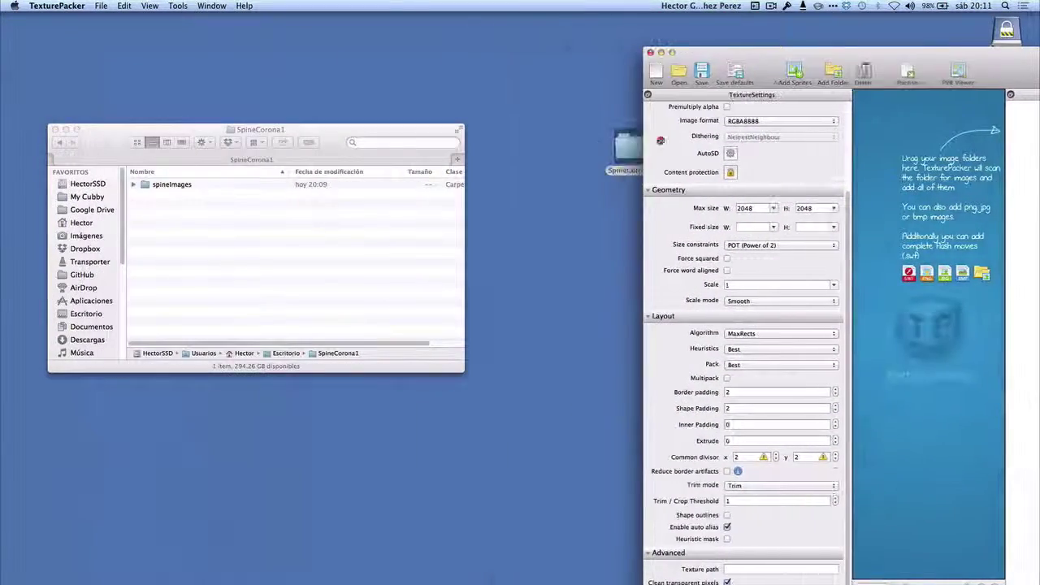
click(108, 147)
double_click(162, 185)
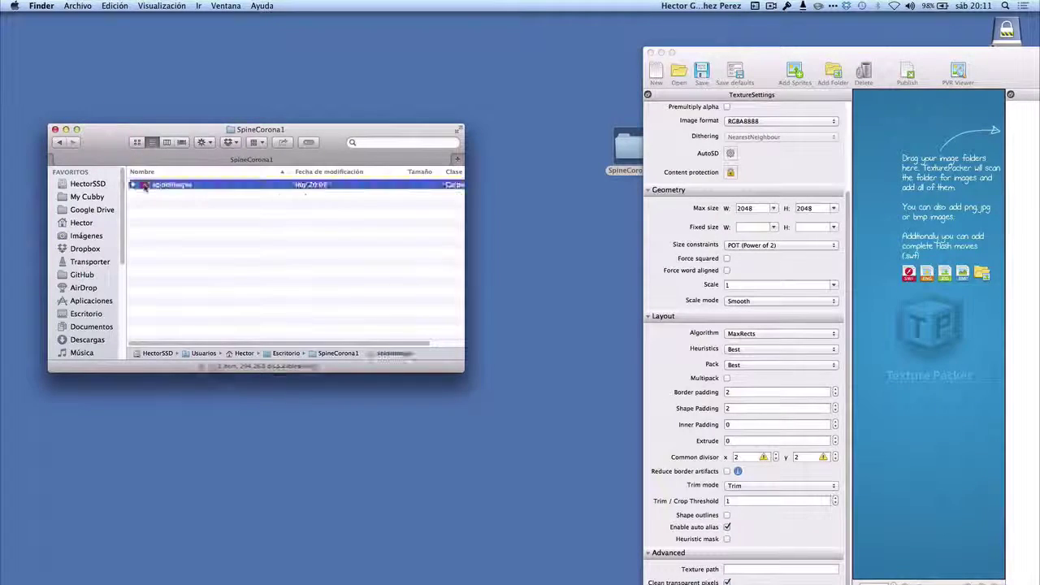
drag(117, 141, 100, 62)
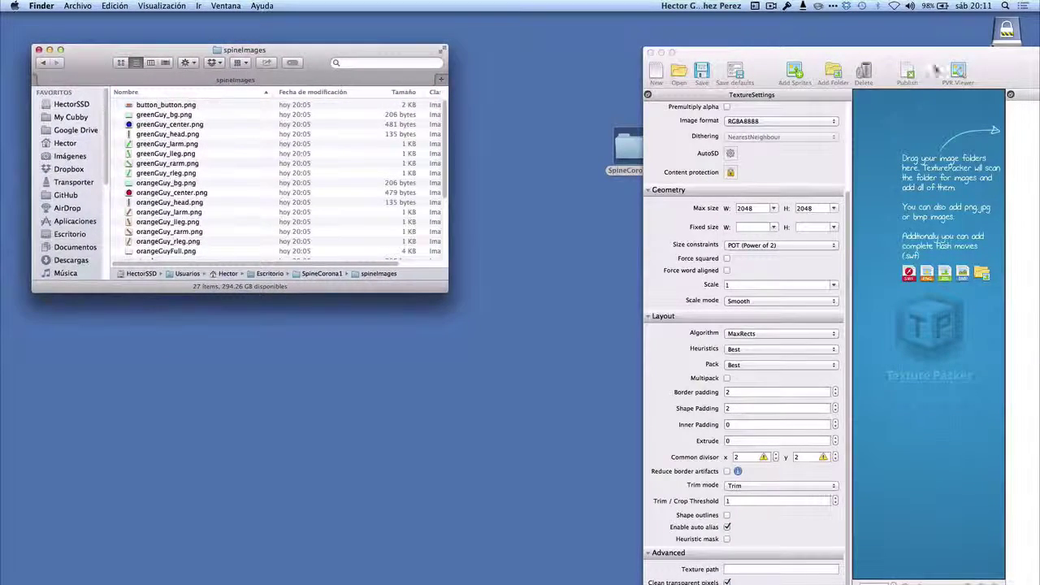
drag(907, 60, 879, 59)
drag(731, 52, 551, 27)
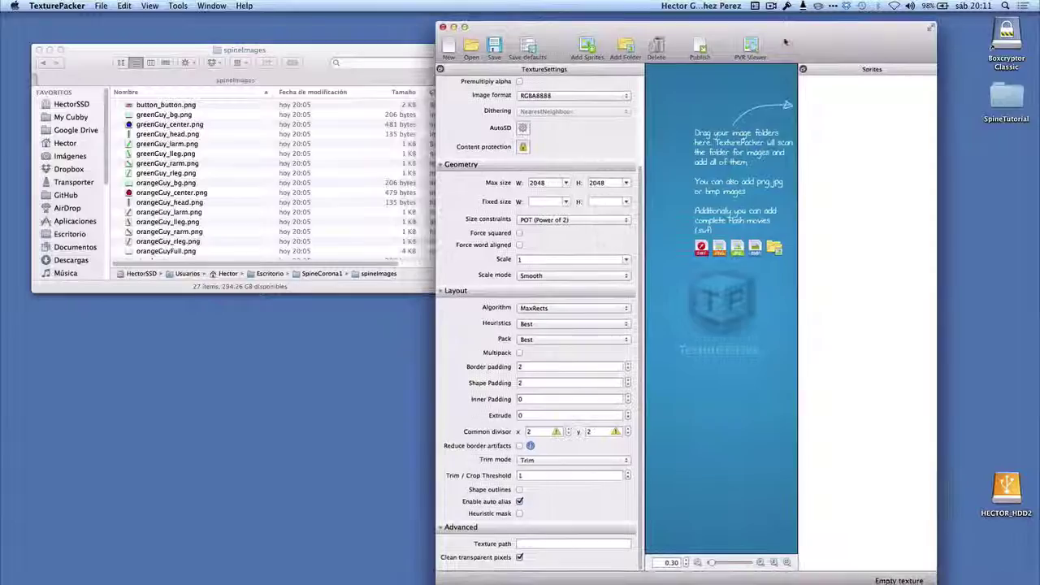
click(282, 85)
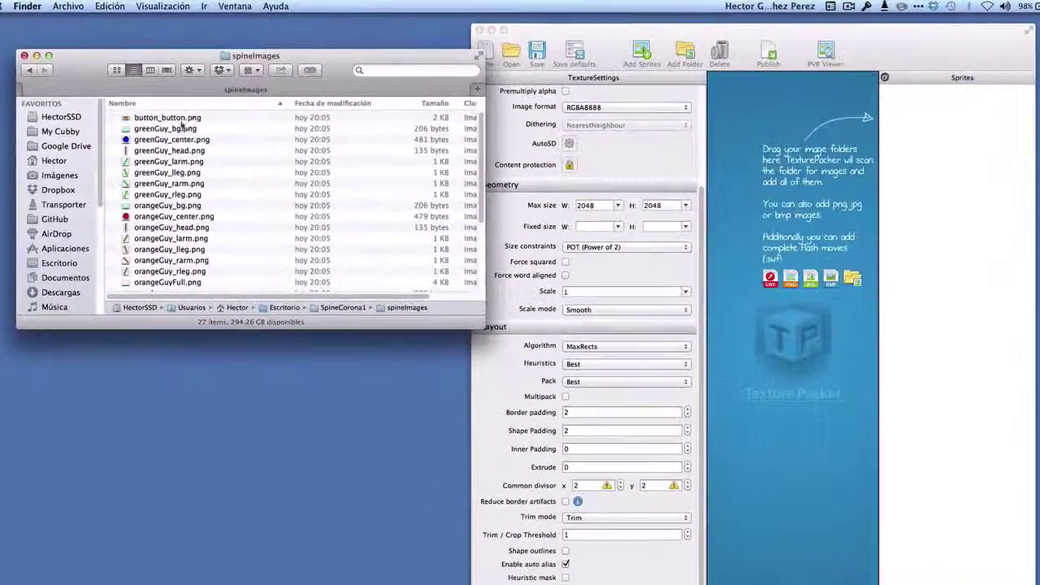
click(176, 105)
- Add button_button.png and the greenGuy part PNGs to the TexturePacker sprite list
drag(167, 121, 917, 150)
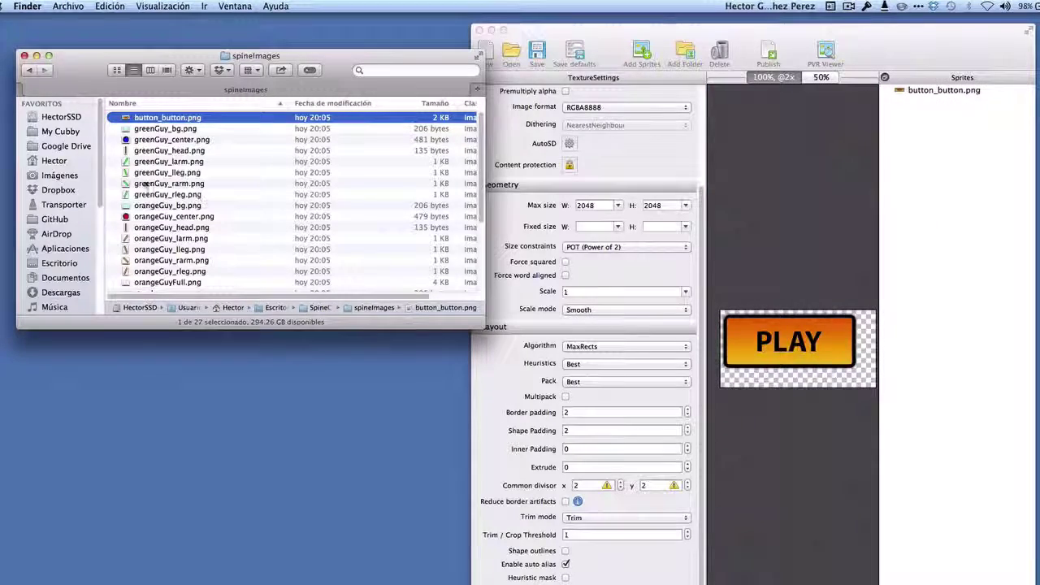
click(161, 130)
key(space)
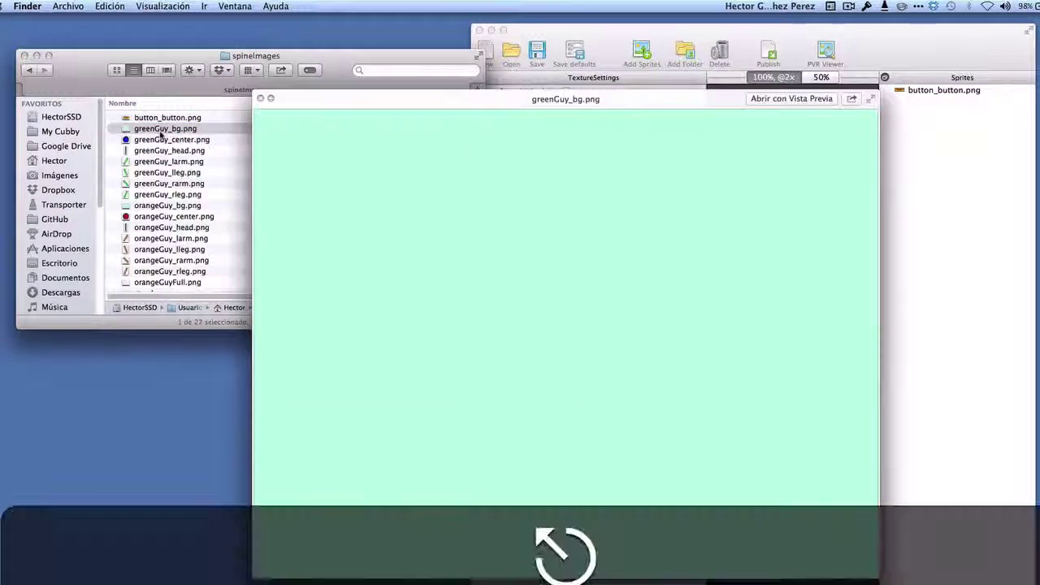
key(space)
click(161, 139)
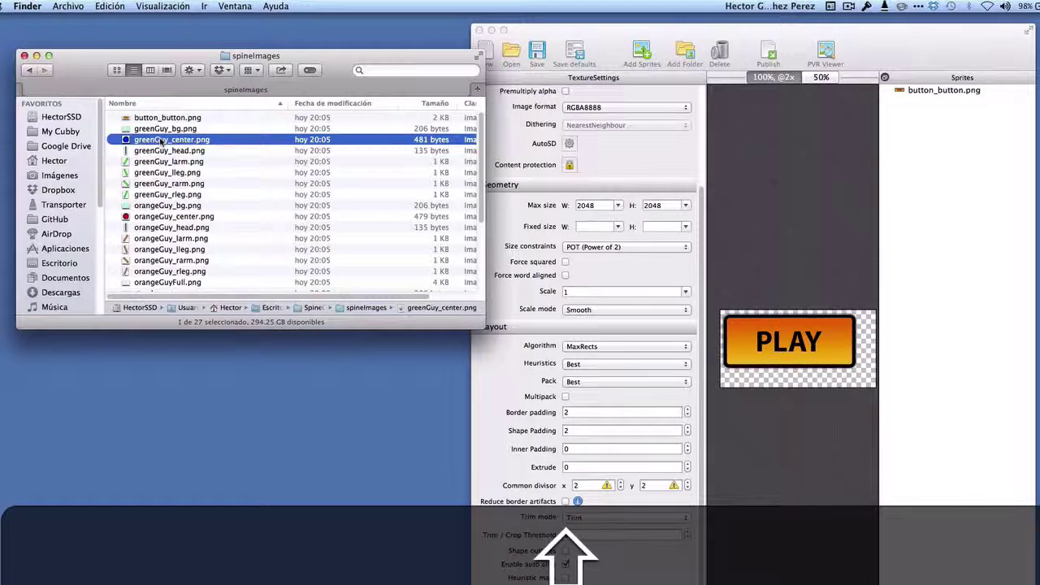
key(shift+Down)
key(shift+Down)
key(shift+Down)
key(shift+Down)
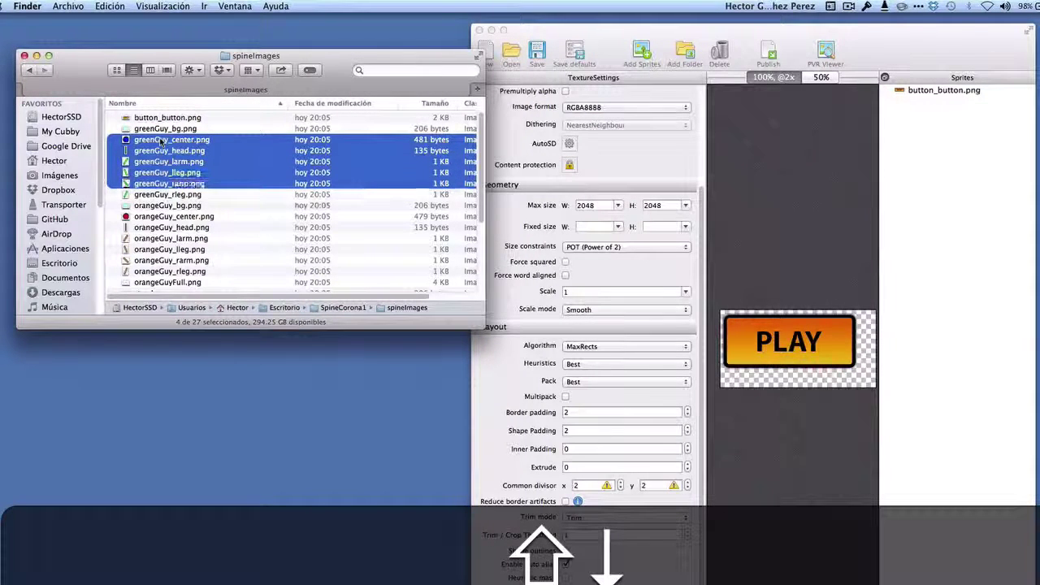
key(shift+Down)
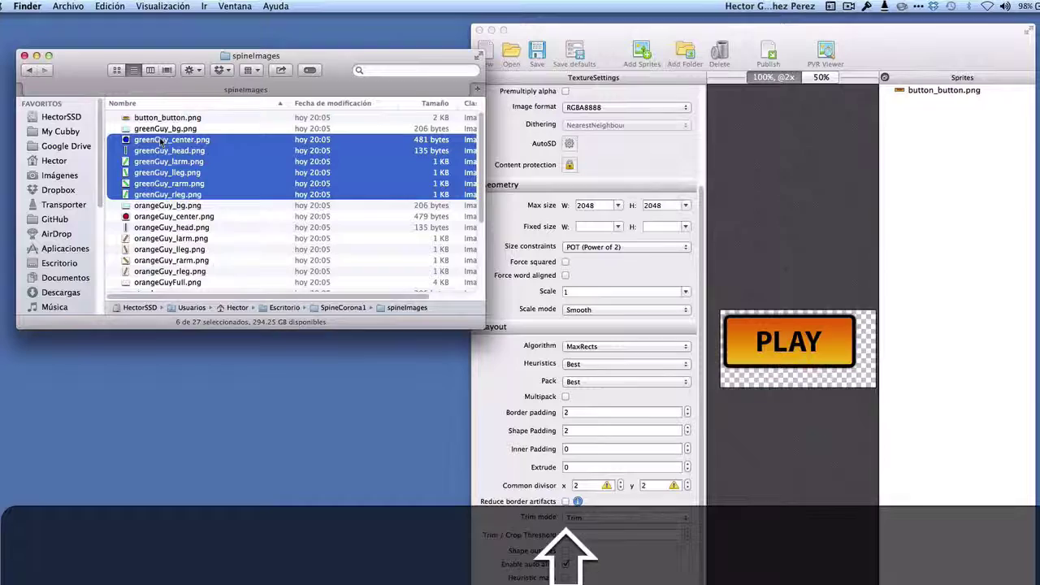
drag(166, 195, 958, 274)
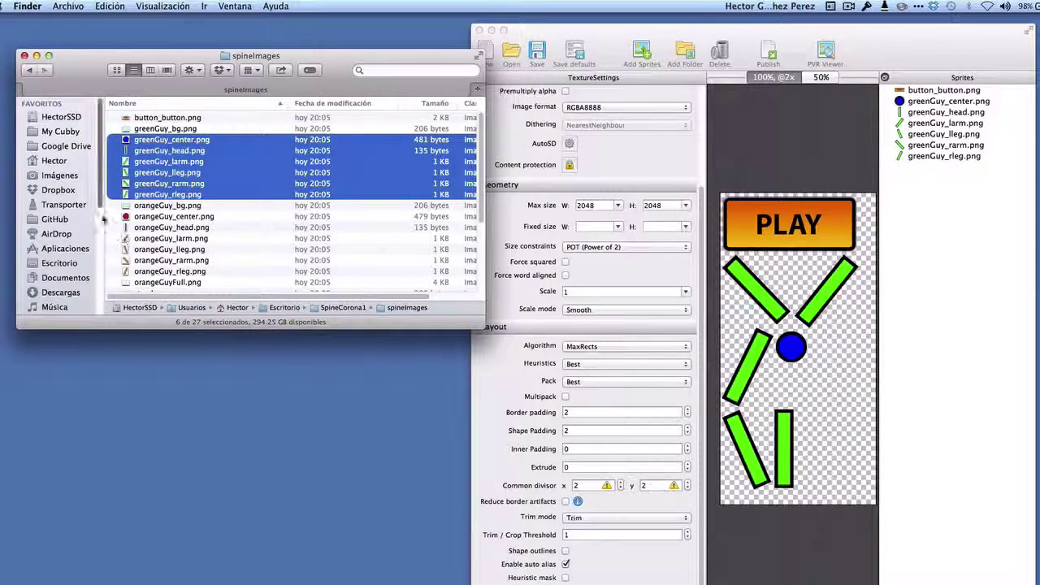
- Add the six orangeGuy part PNGs to the sprite sheet
click(139, 206)
key(space)
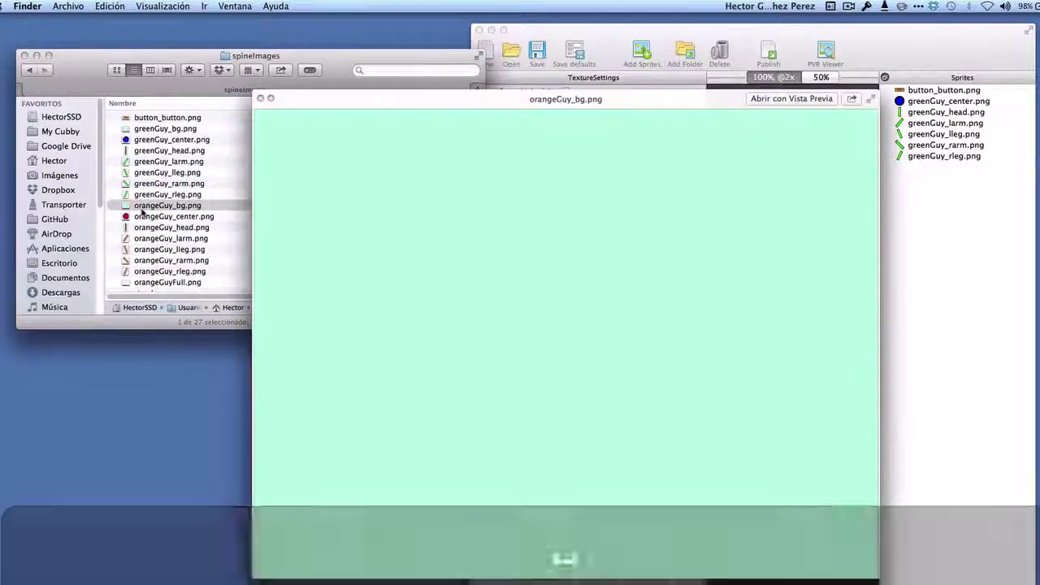
key(space)
click(166, 217)
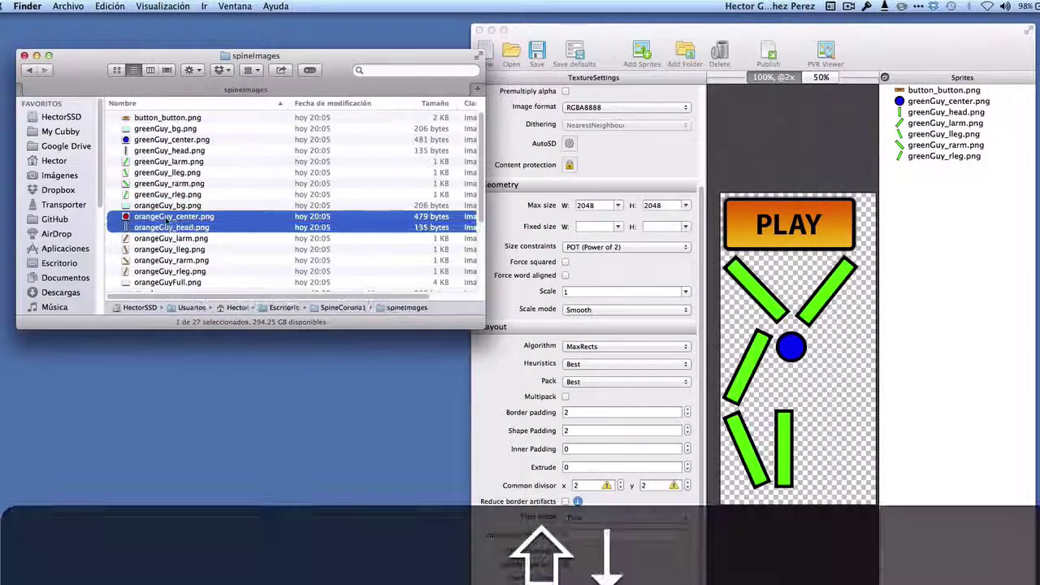
key(shift+Down)
key(shift+Down)
key(shift+Down)
key(shift+Down)
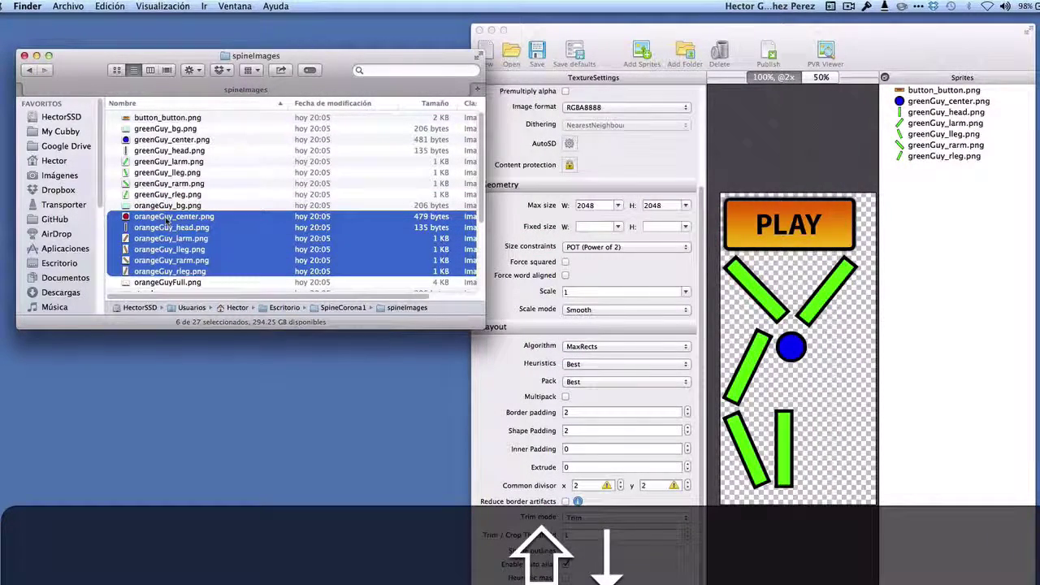
scroll(171, 228, down, 5)
scroll(179, 234, down, 1)
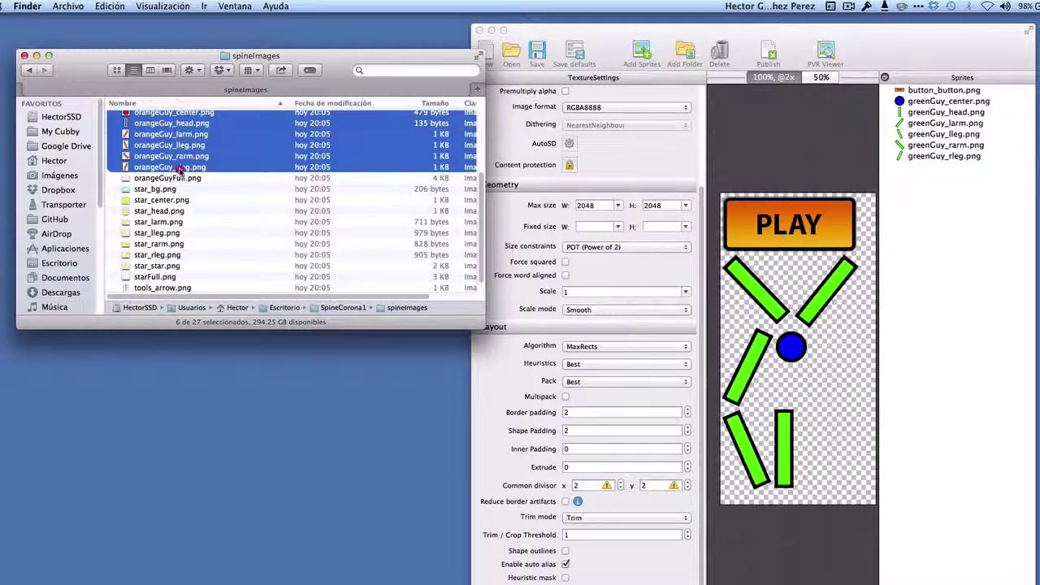
drag(178, 168, 955, 280)
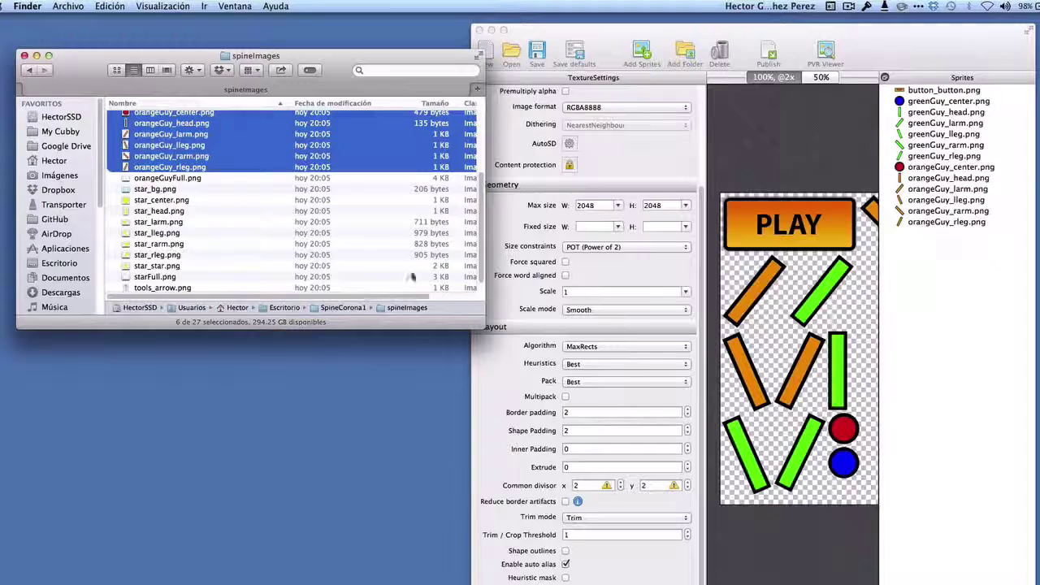
- Quick Look orangeGuyFull.png and star_bg.png
click(163, 178)
key(space)
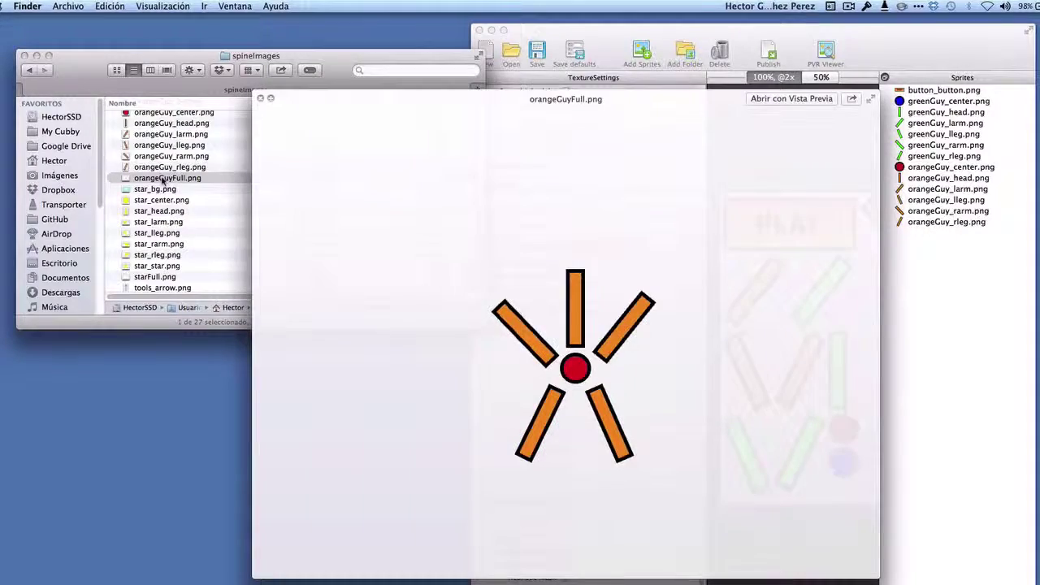
key(space)
click(171, 189)
key(space)
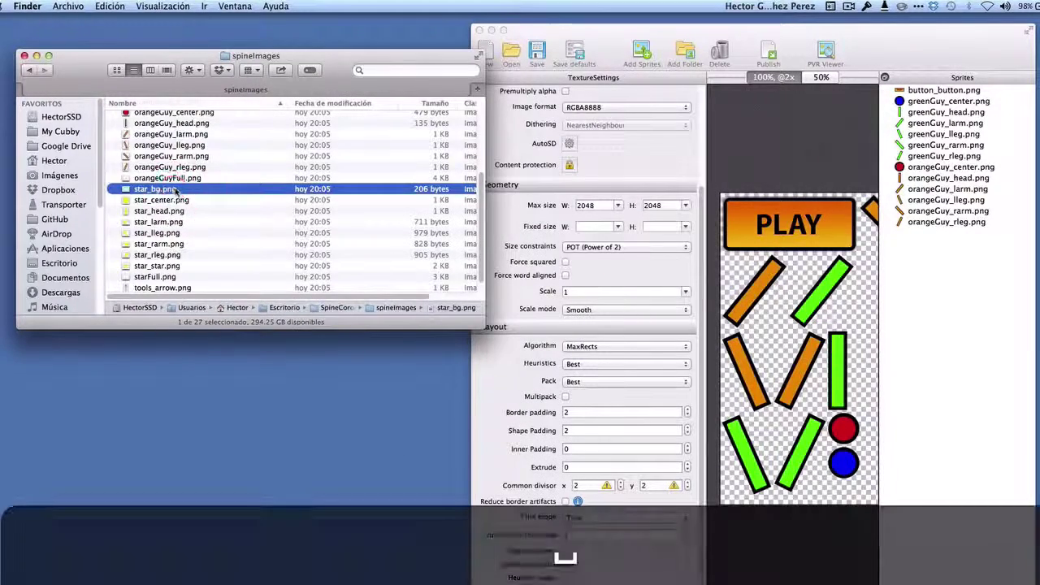
key(Escape)
- Add the six star part PNGs, star_center through star_rleg, to the sprite sheet
click(172, 201)
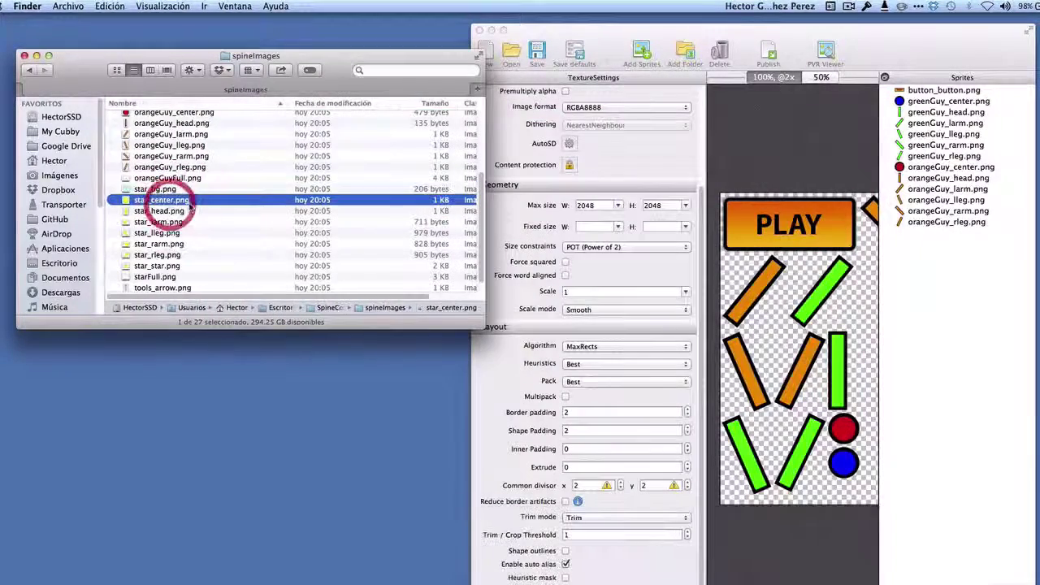
key(shift+Down)
key(shift+Down)
key(shift+Down)
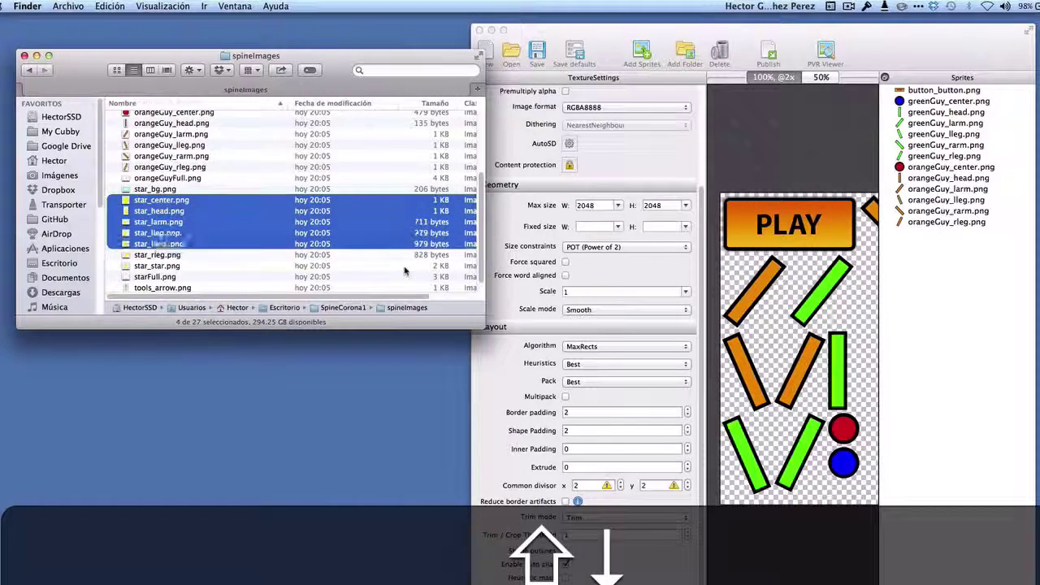
key(shift+Up)
key(shift+Up)
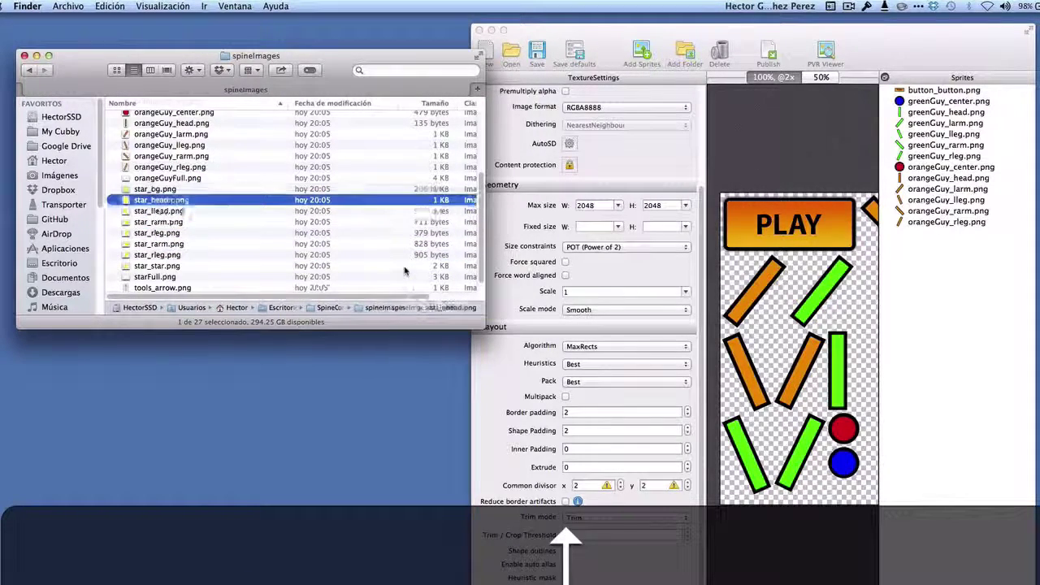
key(shift+Up)
key(shift+Down)
key(shift+Down)
key(shift+Down)
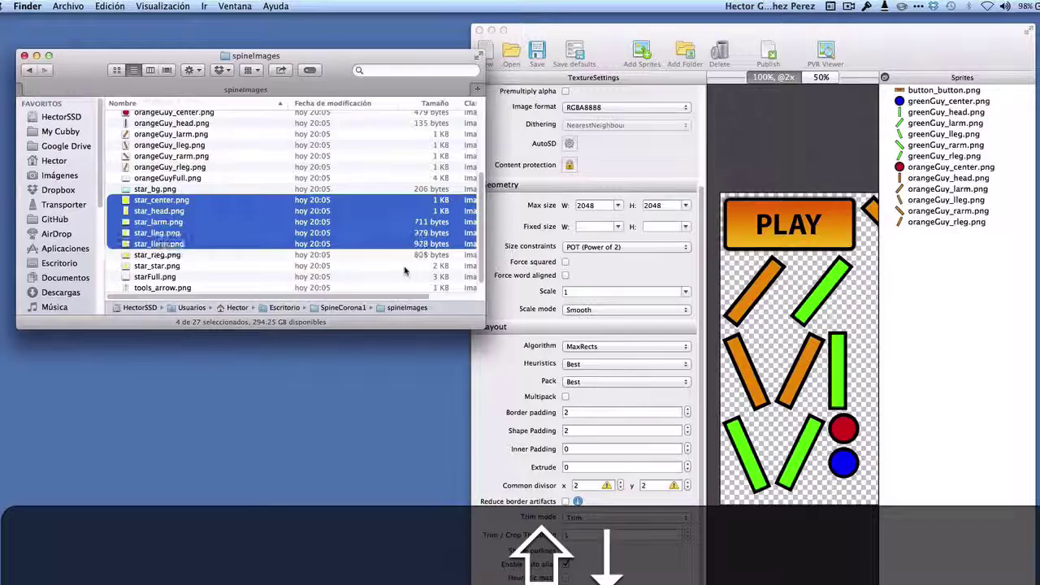
key(shift+Down)
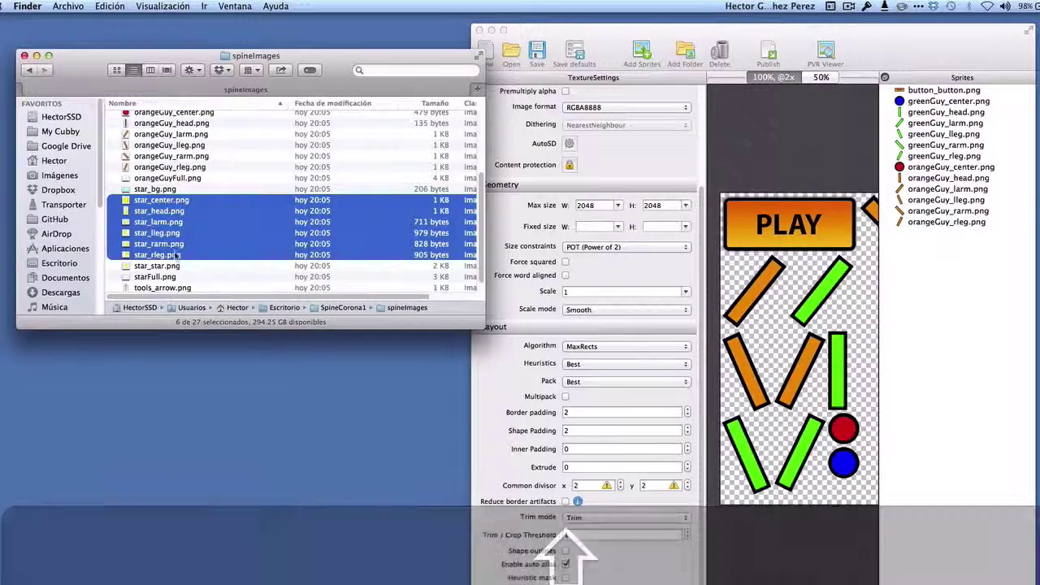
drag(207, 254, 910, 333)
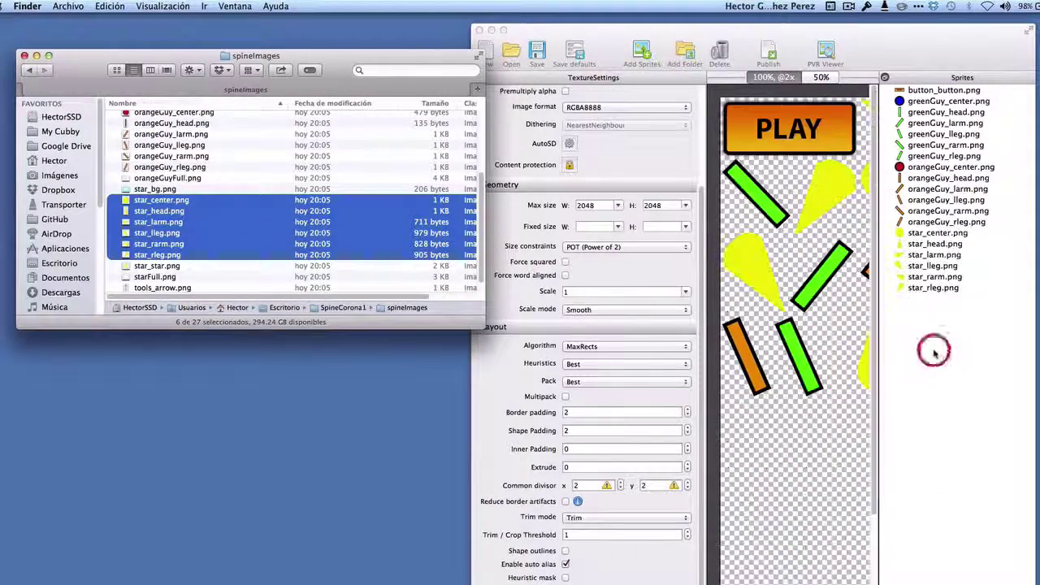
- Quick Look star_star.png, starFull.png, tools_arrow.png and tools_lightning.png
click(144, 265)
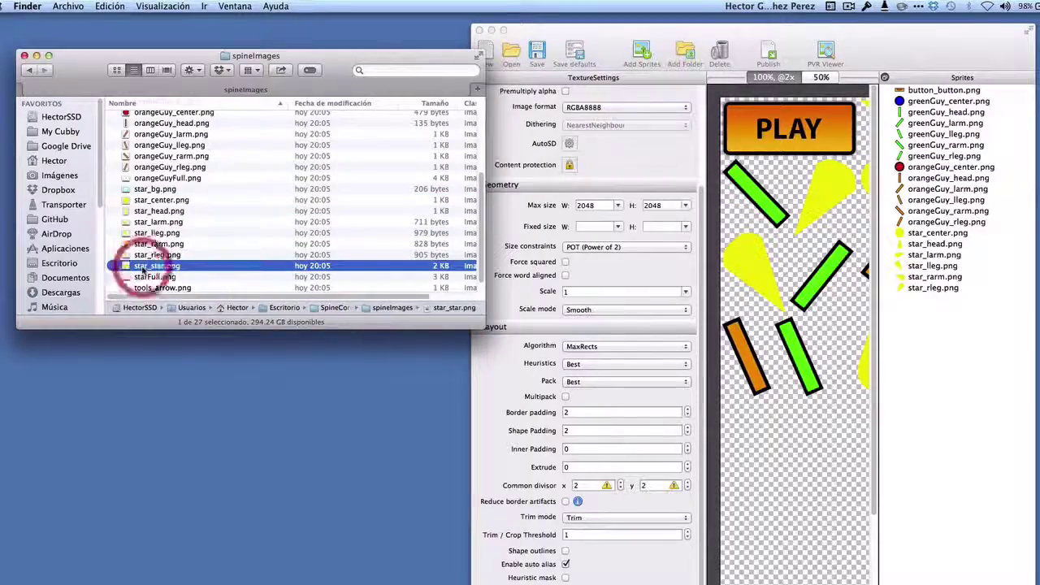
key(space)
key(space)
click(150, 278)
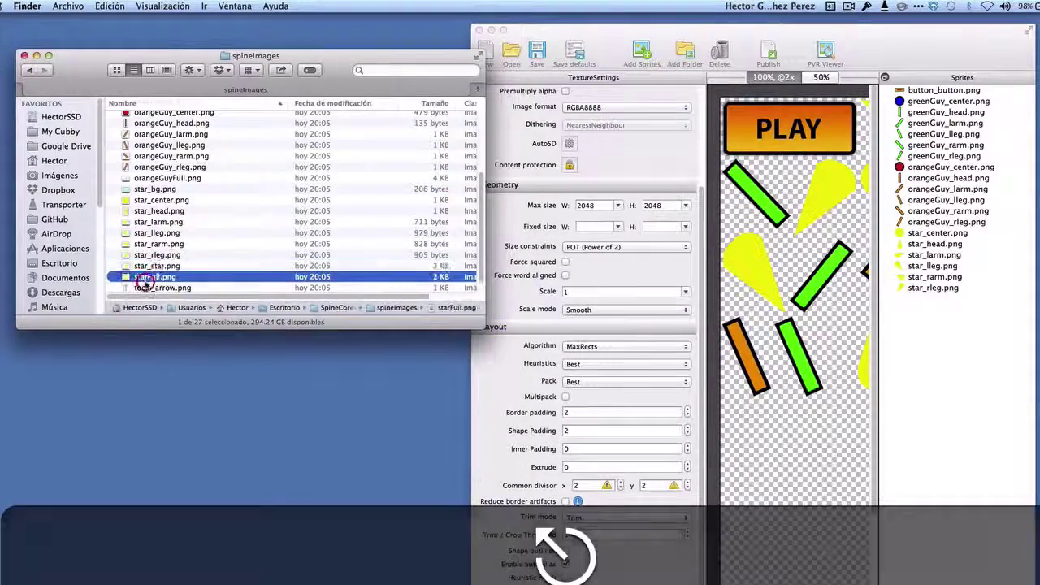
key(space)
key(Escape)
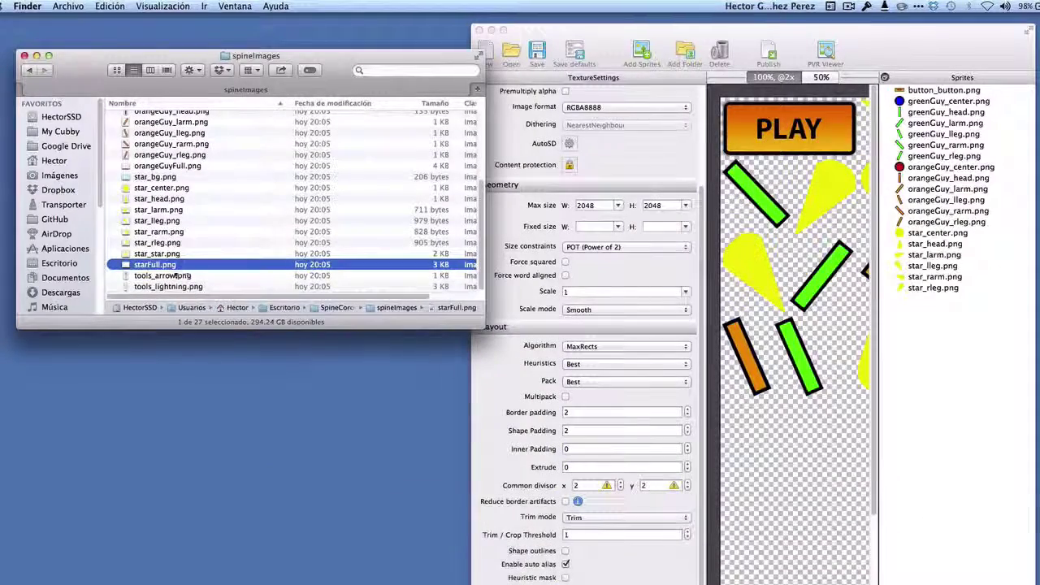
click(172, 285)
key(space)
key(Escape)
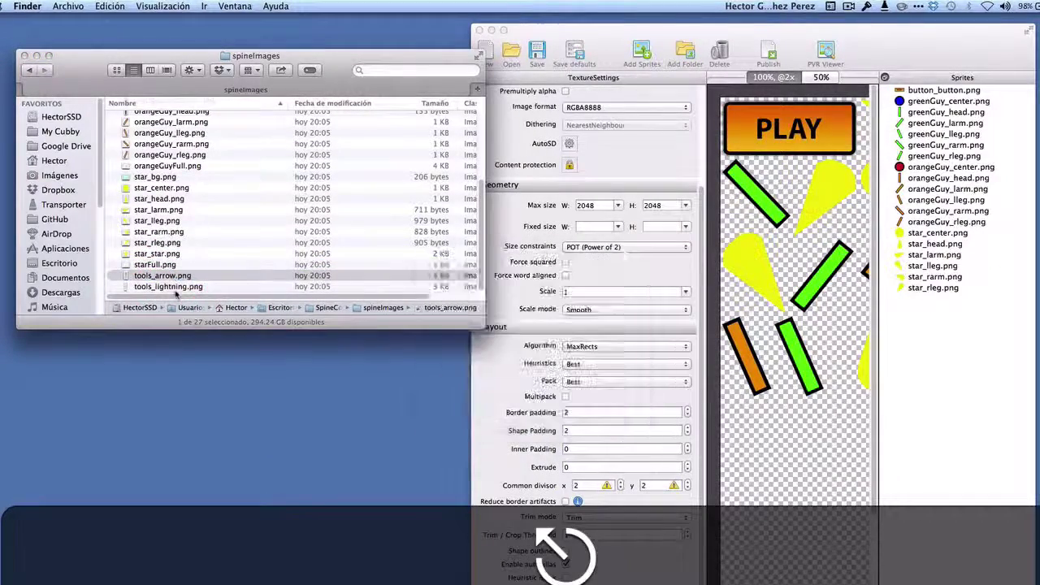
click(175, 287)
key(space)
key(Escape)
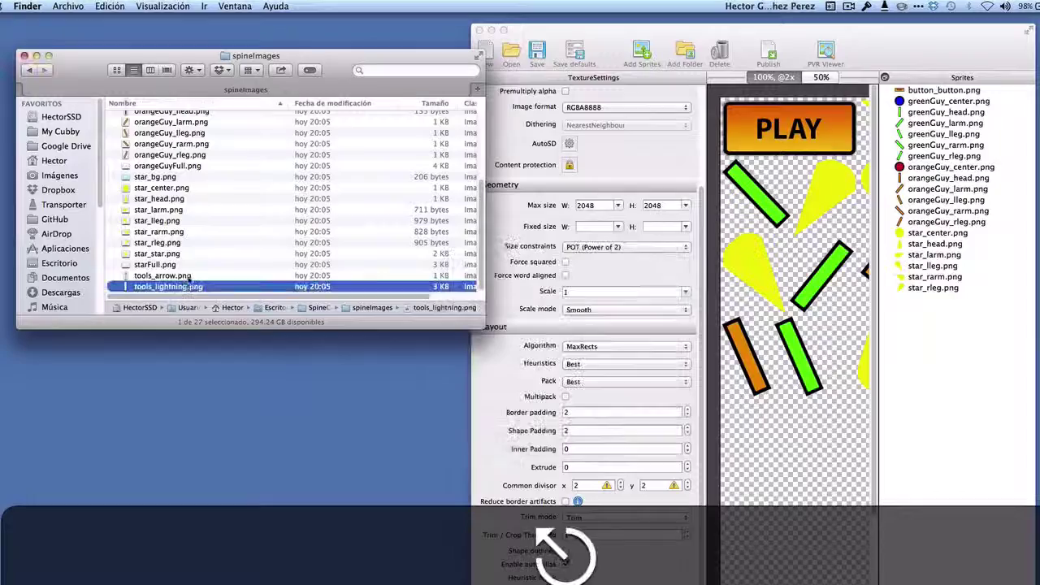
- Add tools_arrow.png and tools_lightning.png to the sprite sheet
click(171, 274)
key(shift+Down)
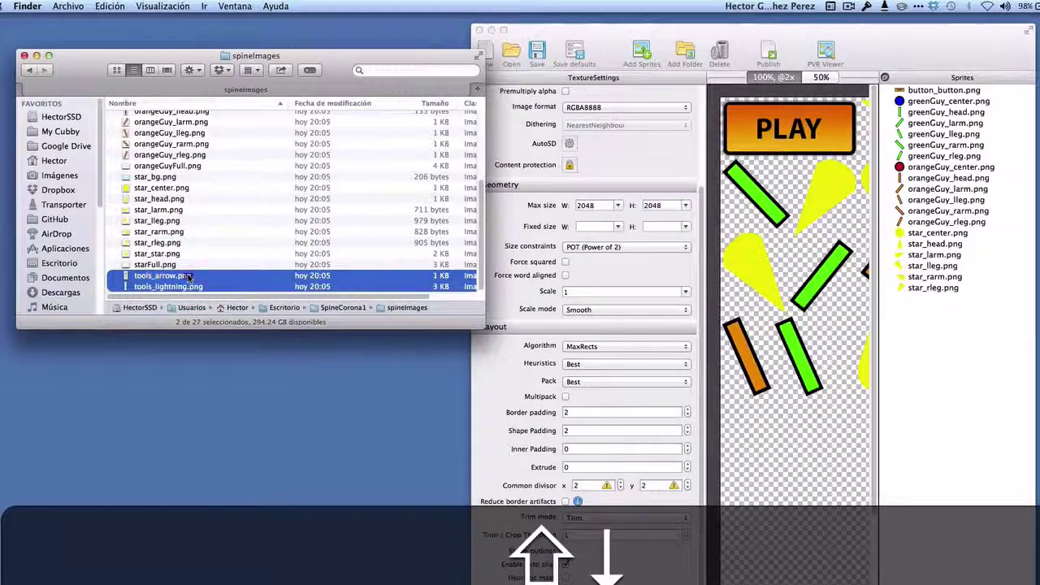
drag(188, 278, 932, 367)
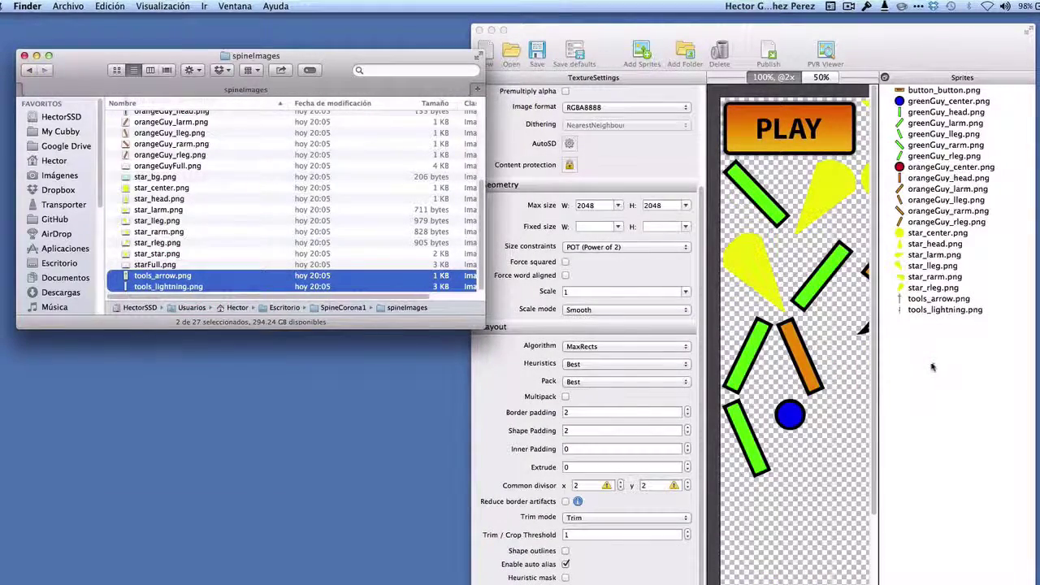
- Close the Finder window, then move and enlarge TexturePacker so the whole 512x1024 sheet shows
click(23, 56)
mouse_move(892, 32)
mouse_down()
mouse_move(552, 33)
mouse_move(546, 120)
mouse_move(535, 25)
mouse_up()
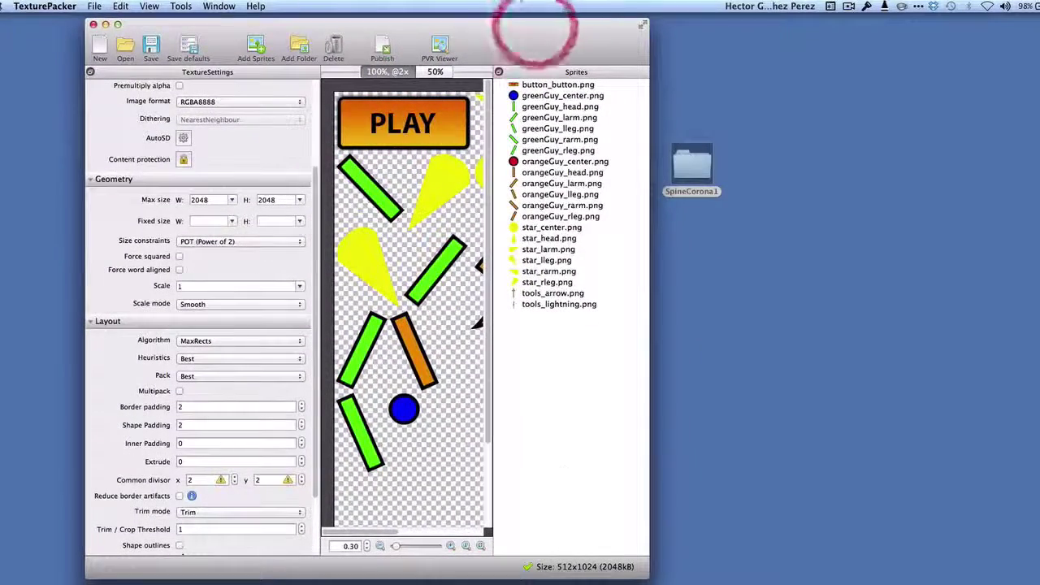
drag(642, 577, 862, 584)
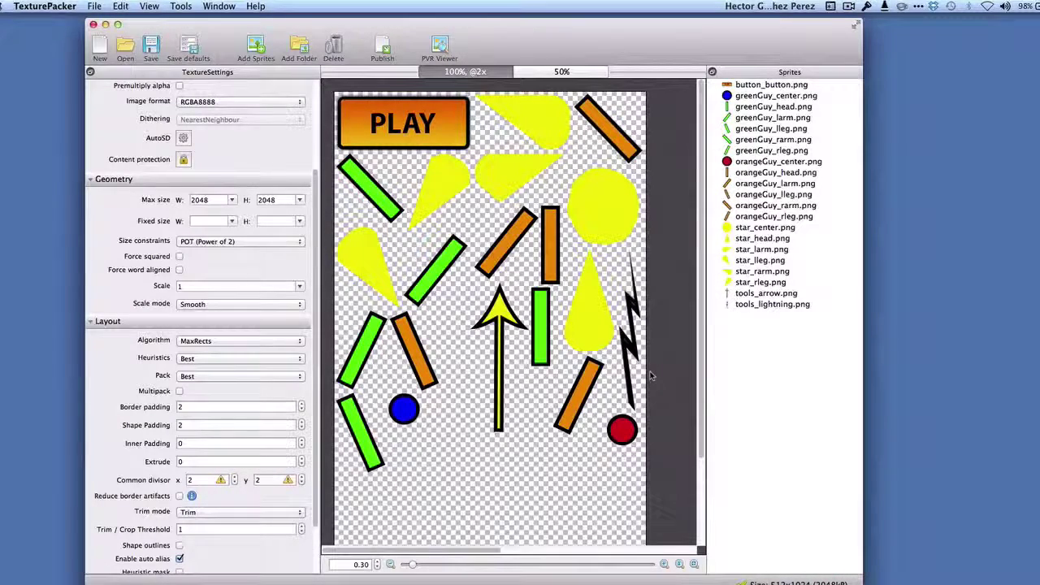
- Save the project as SpineTutorial.tps in the Escritorio > SpineCorona1 folder
click(95, 5)
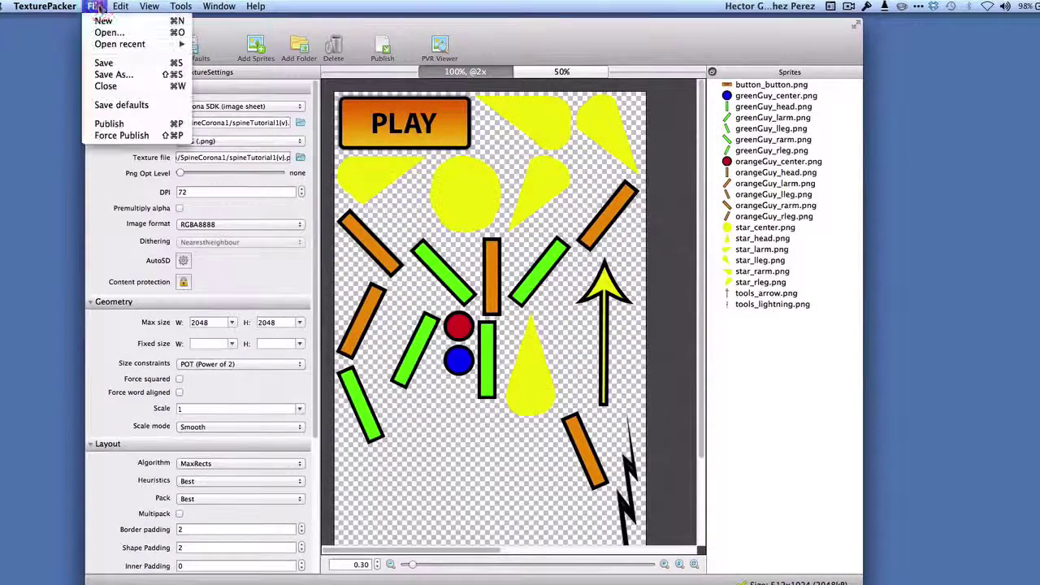
click(114, 75)
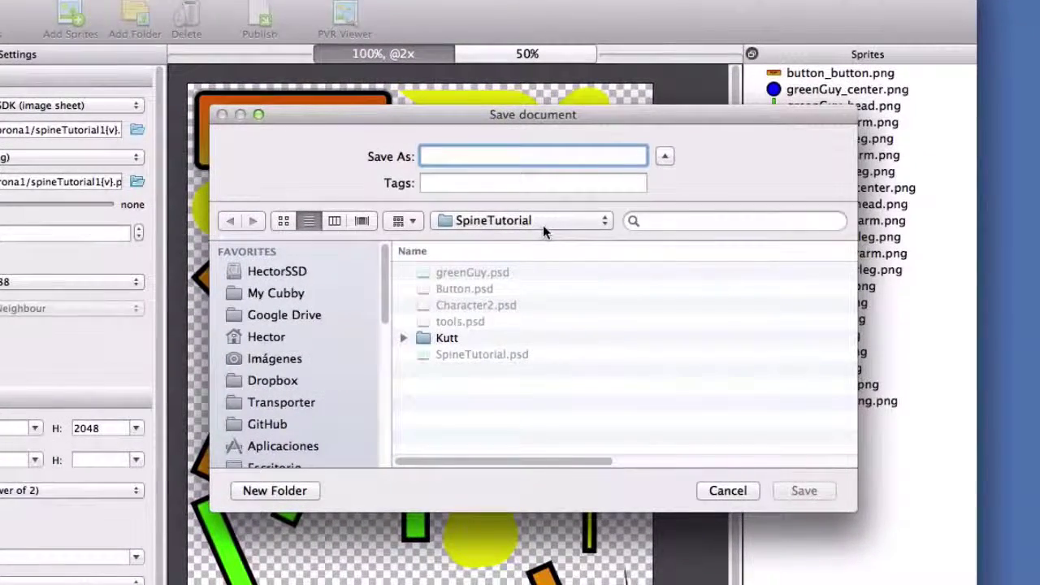
click(542, 225)
click(538, 239)
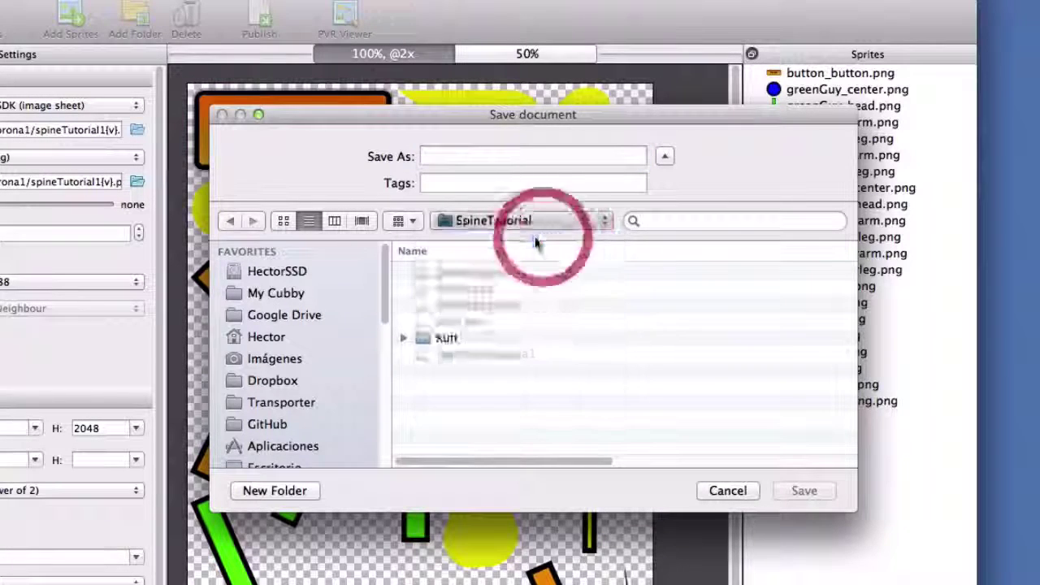
double_click(490, 270)
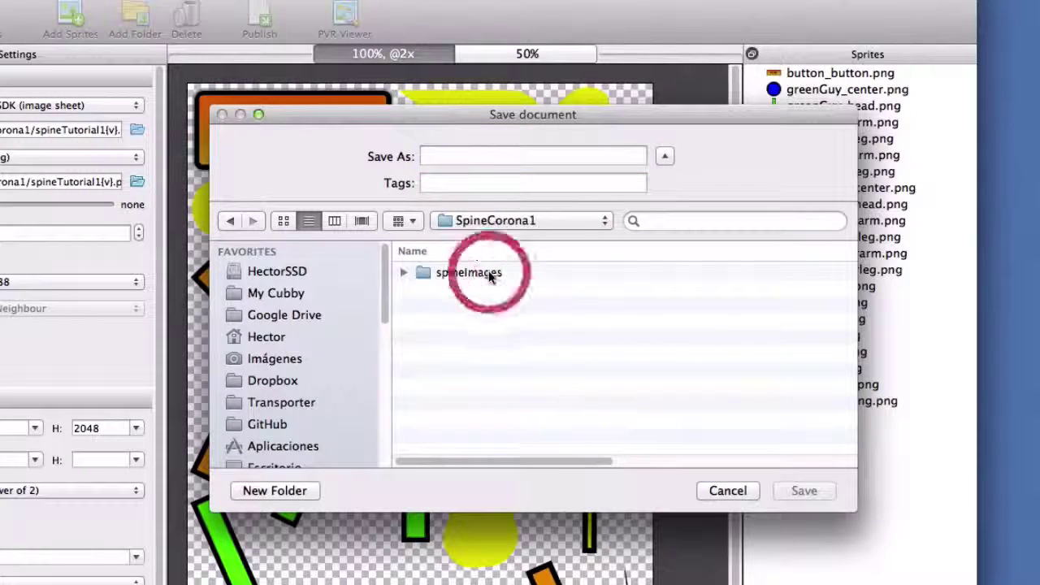
click(477, 151)
text(Sp)
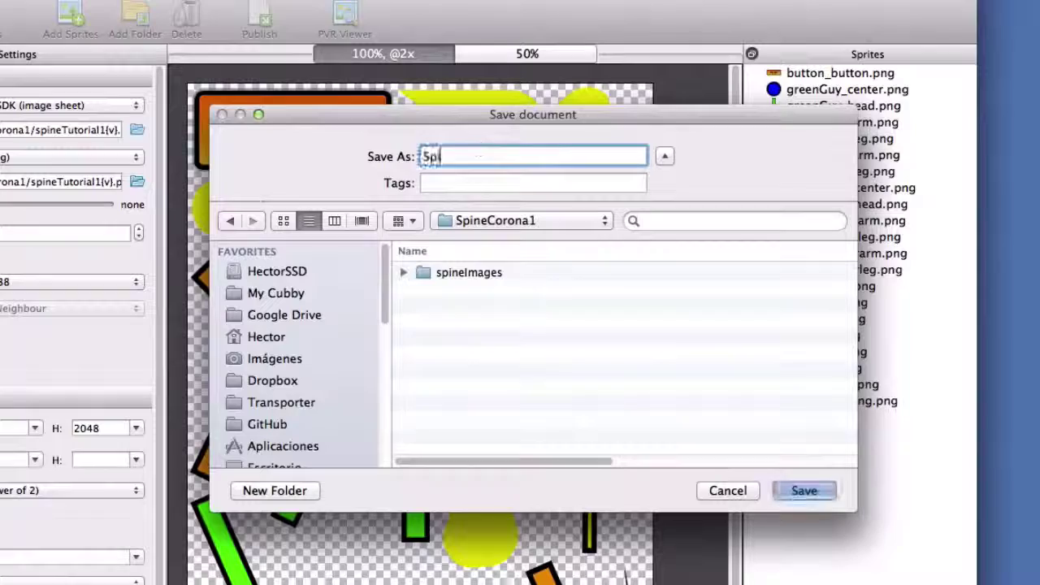
text(ineTutorial)
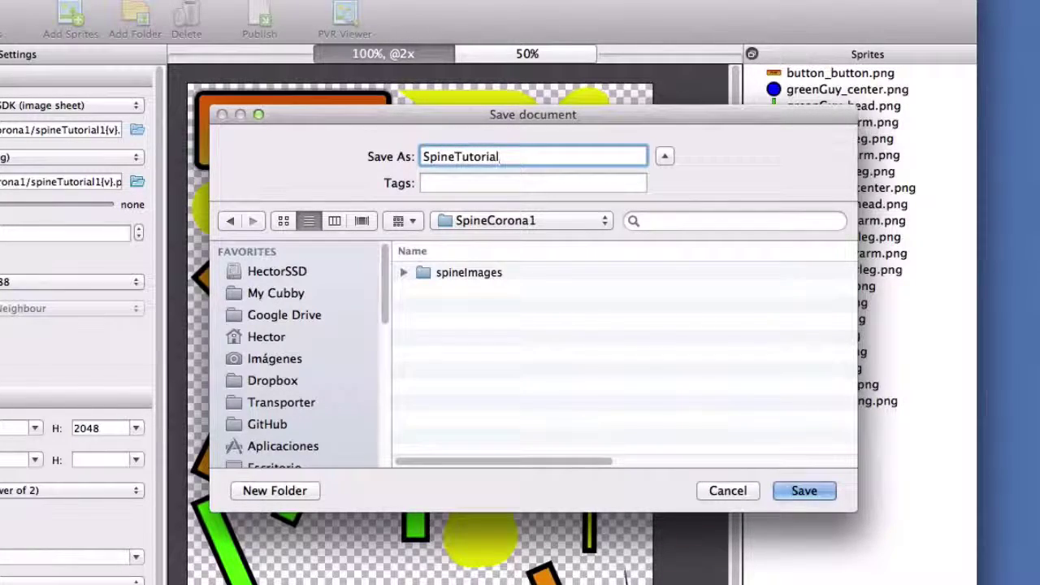
click(804, 491)
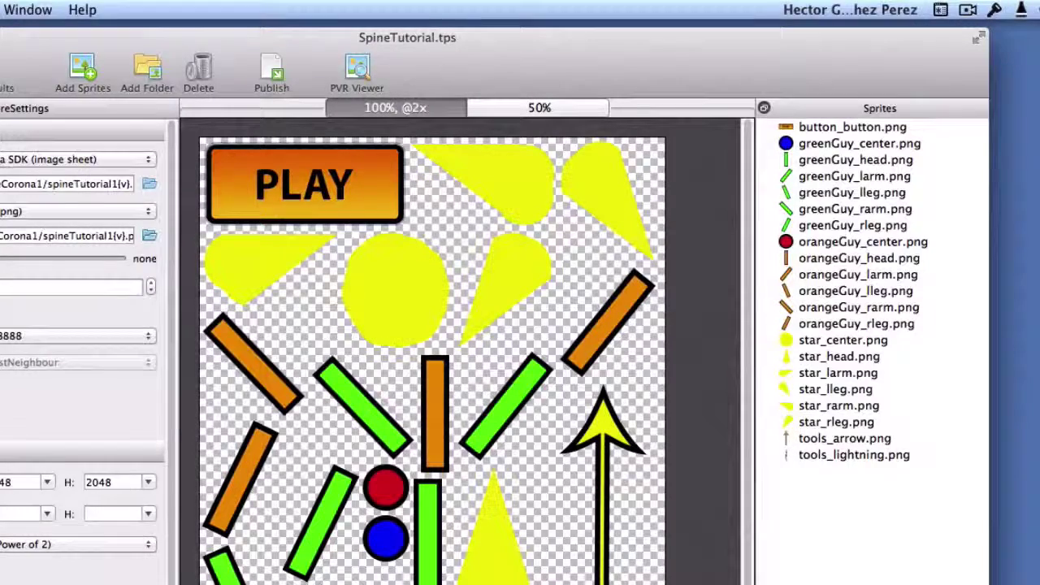
scroll(82, 350, down, 5)
scroll(81, 349, up, 5)
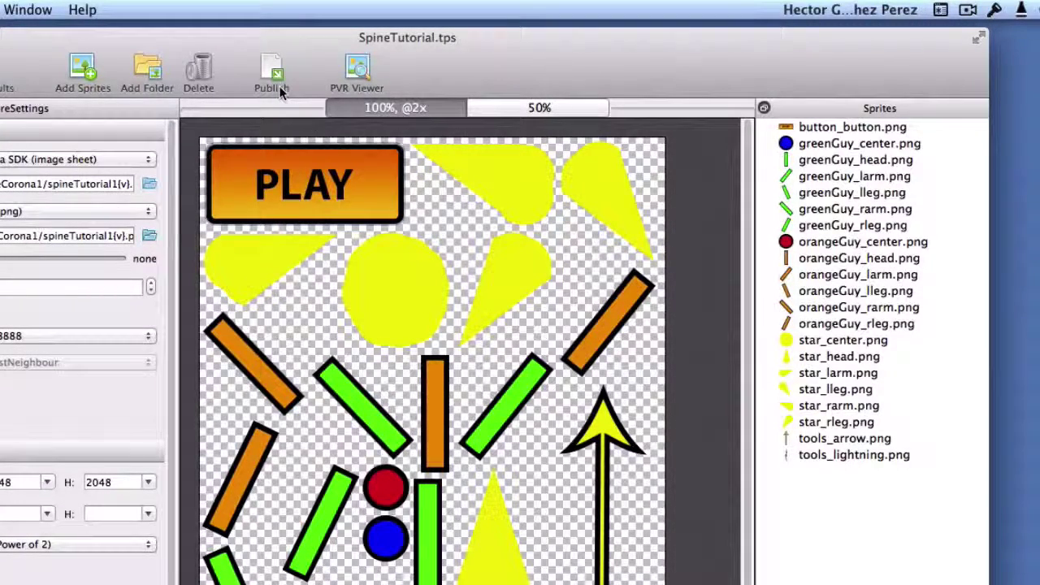
click(273, 81)
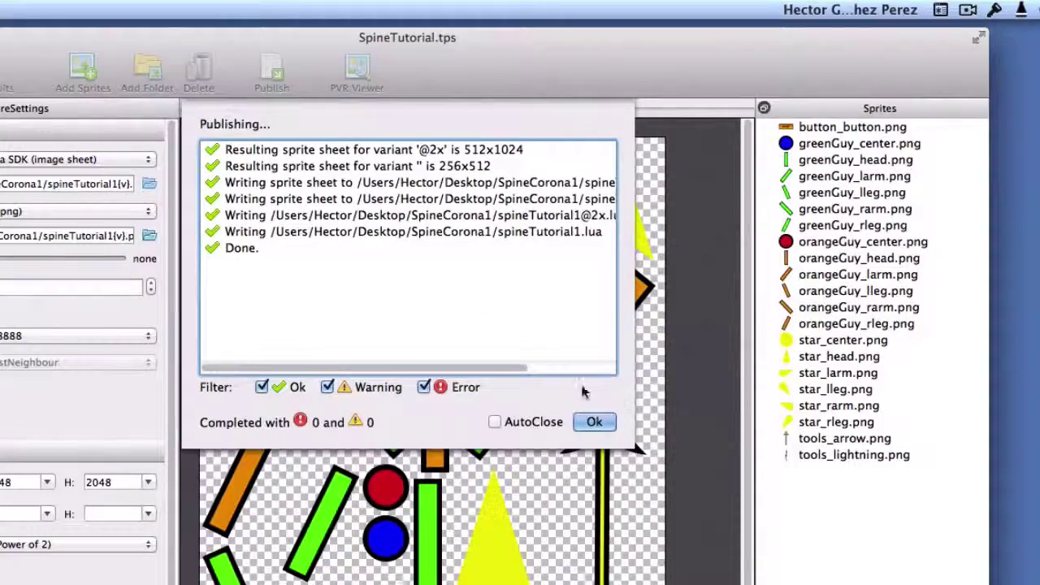
click(591, 422)
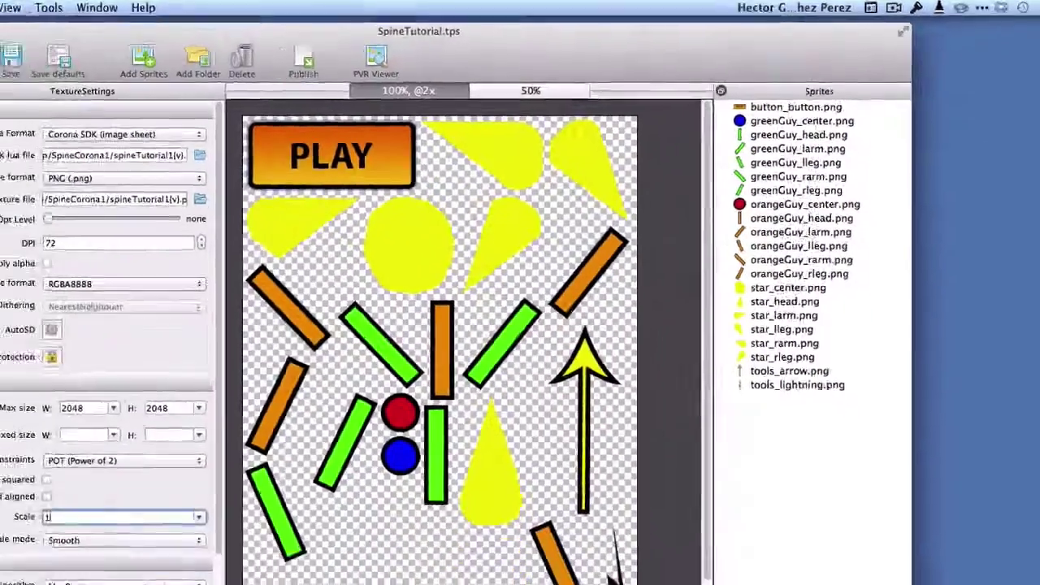
click(33, 569)
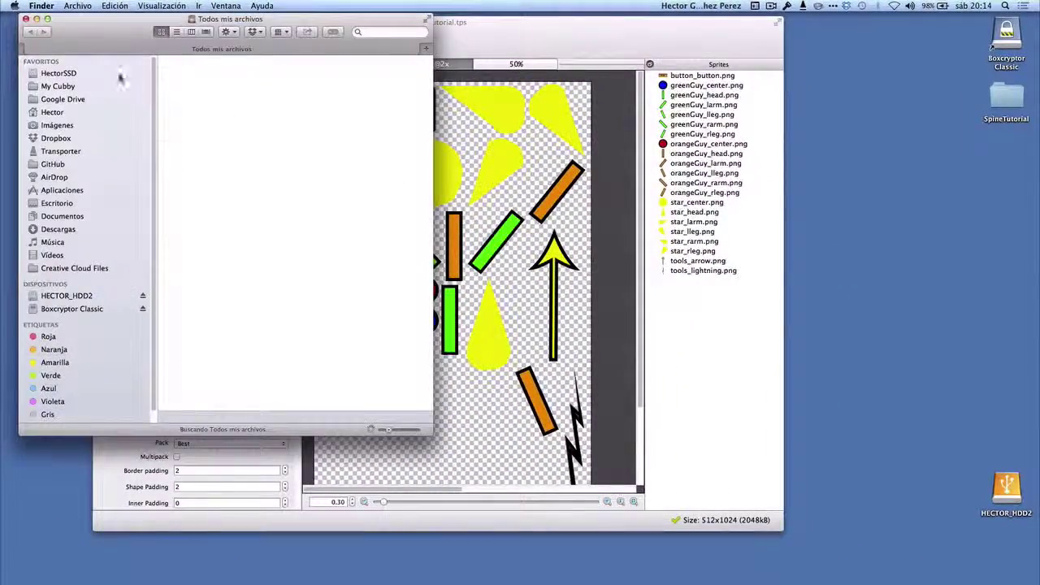
click(58, 204)
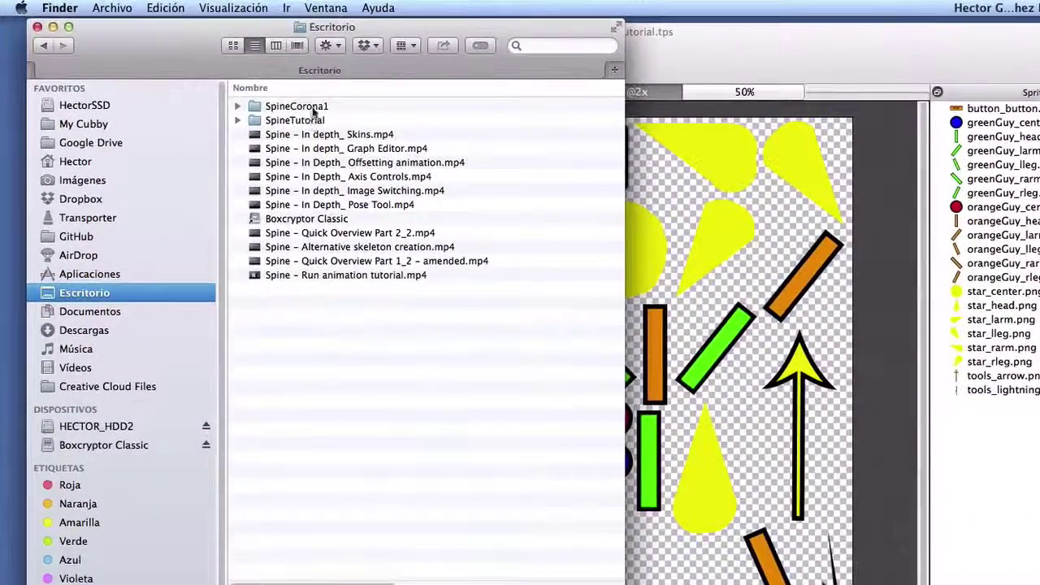
double_click(314, 111)
click(289, 132)
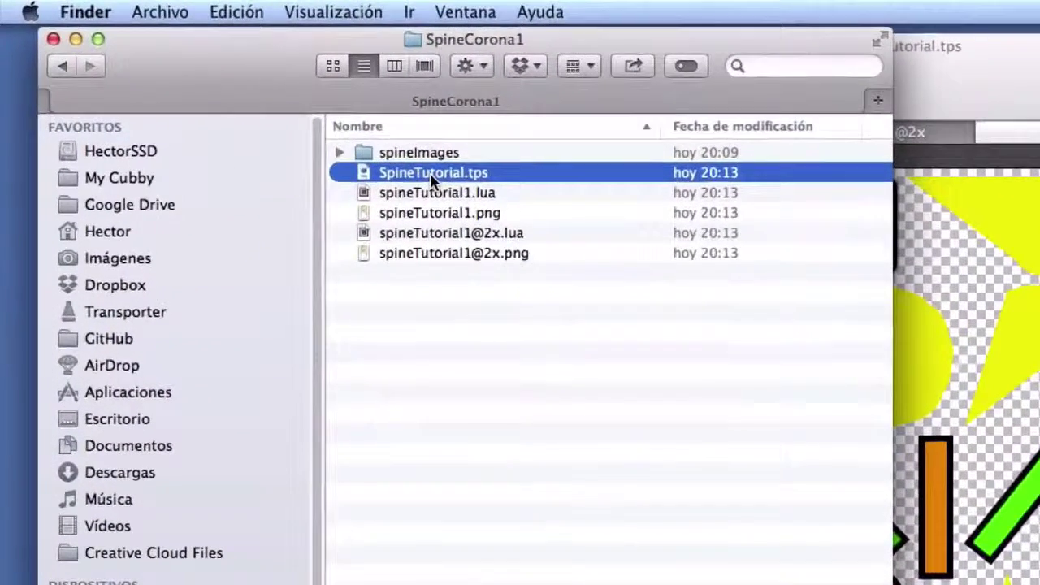
click(435, 195)
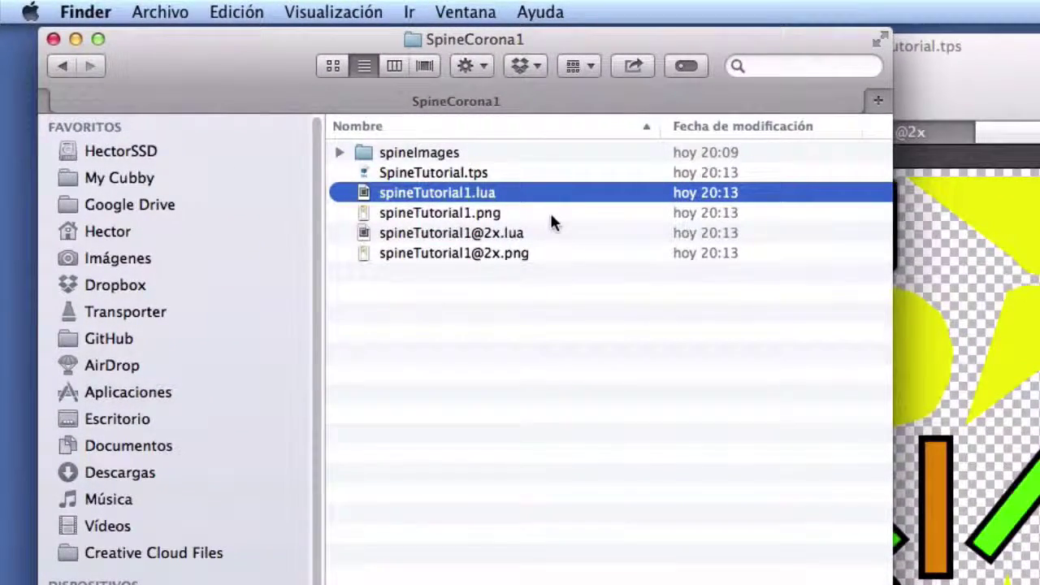
click(466, 219)
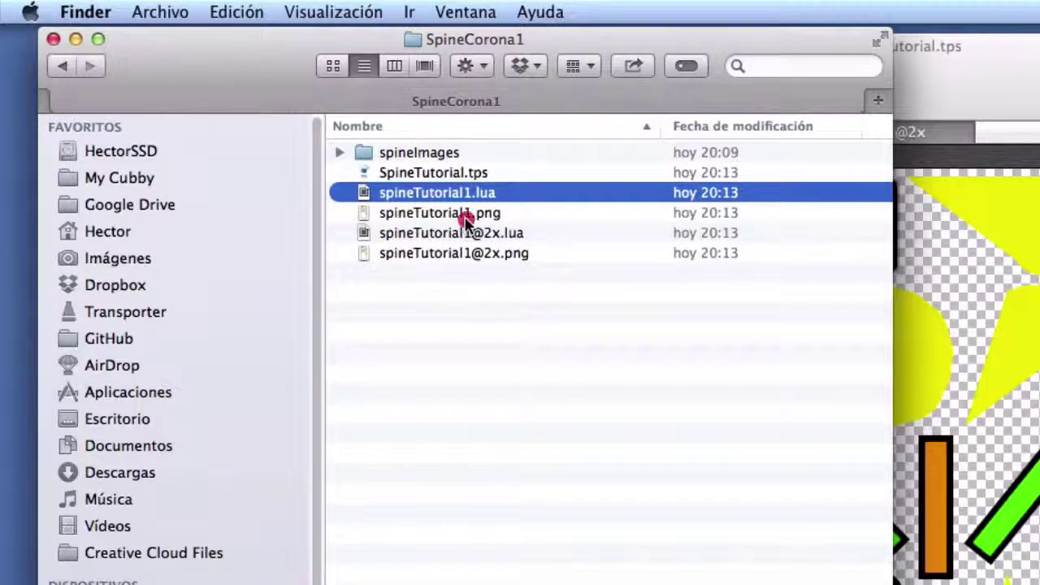
click(469, 232)
click(476, 199)
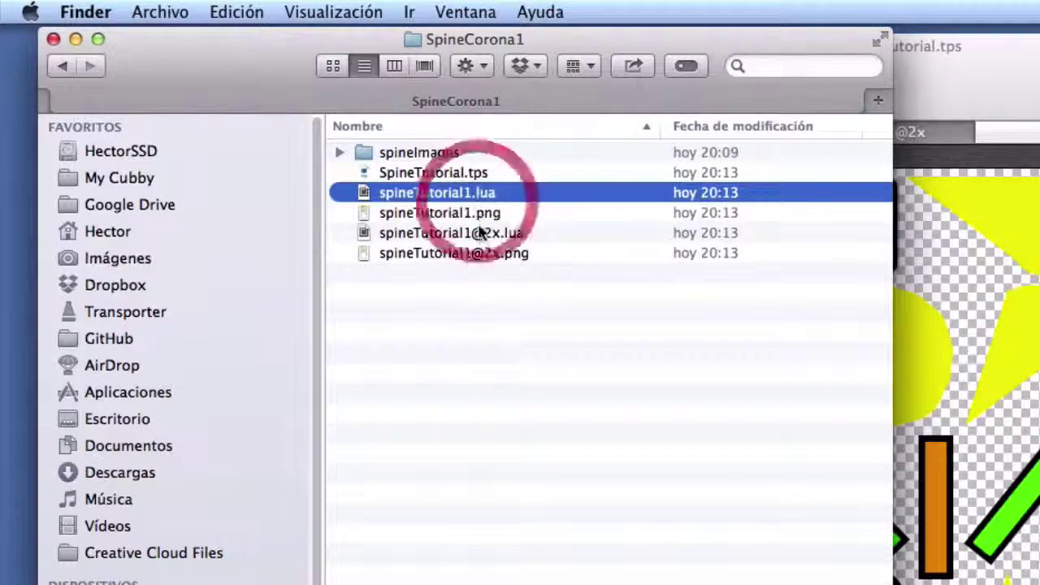
click(479, 234)
click(478, 196)
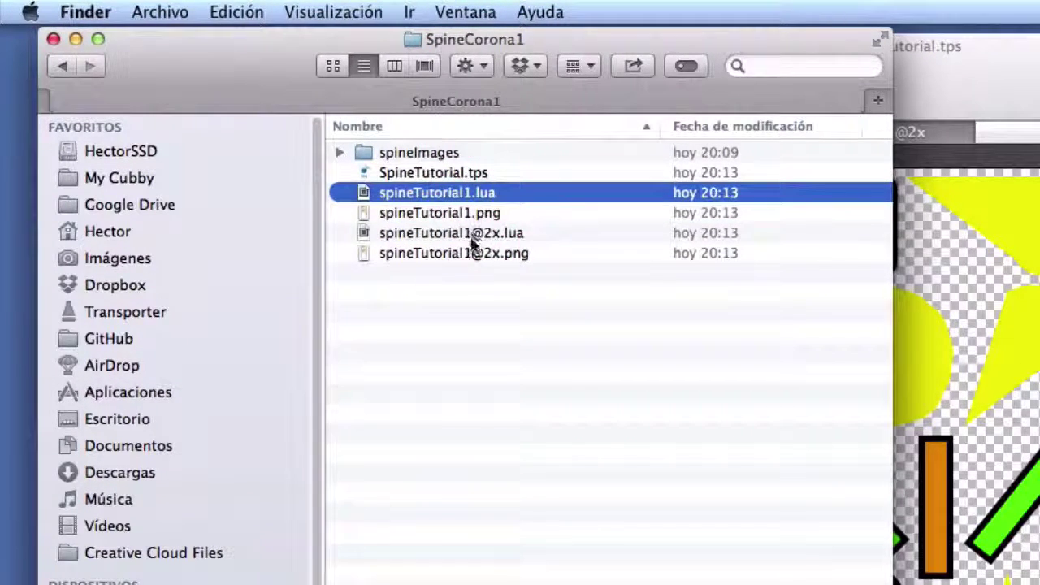
click(477, 213)
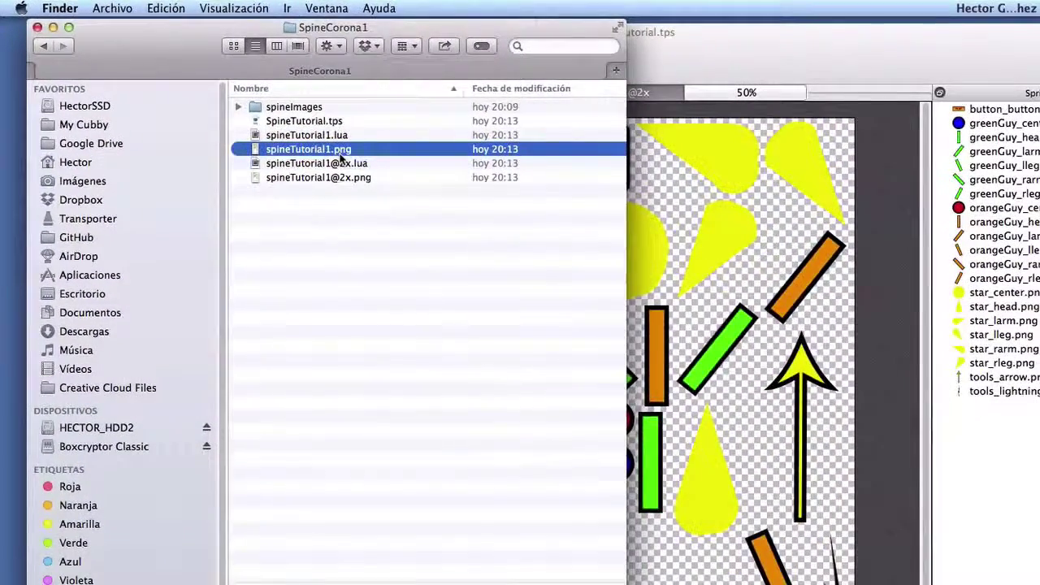
key(space)
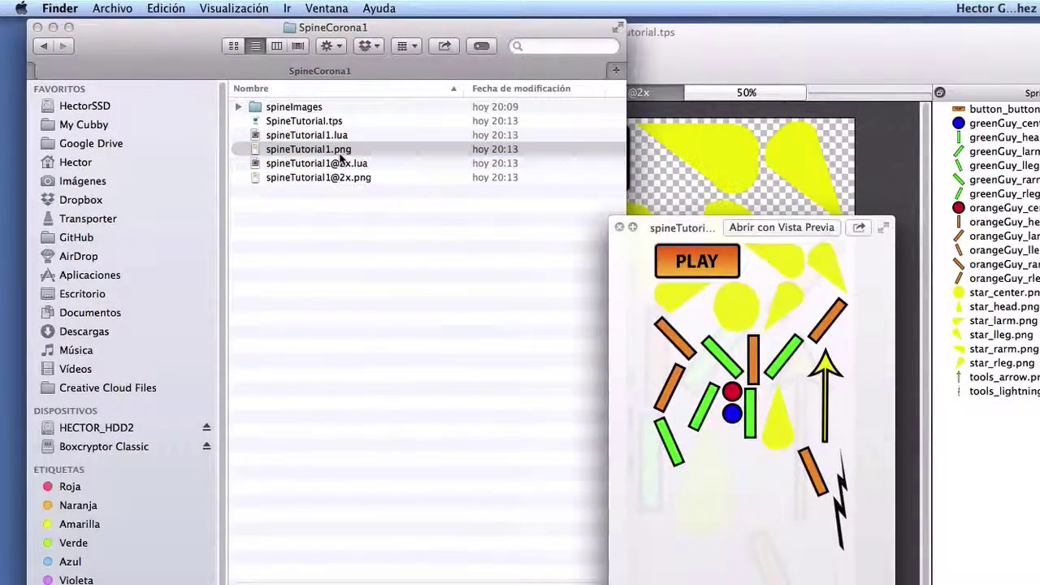
key(space)
click(334, 177)
key(space)
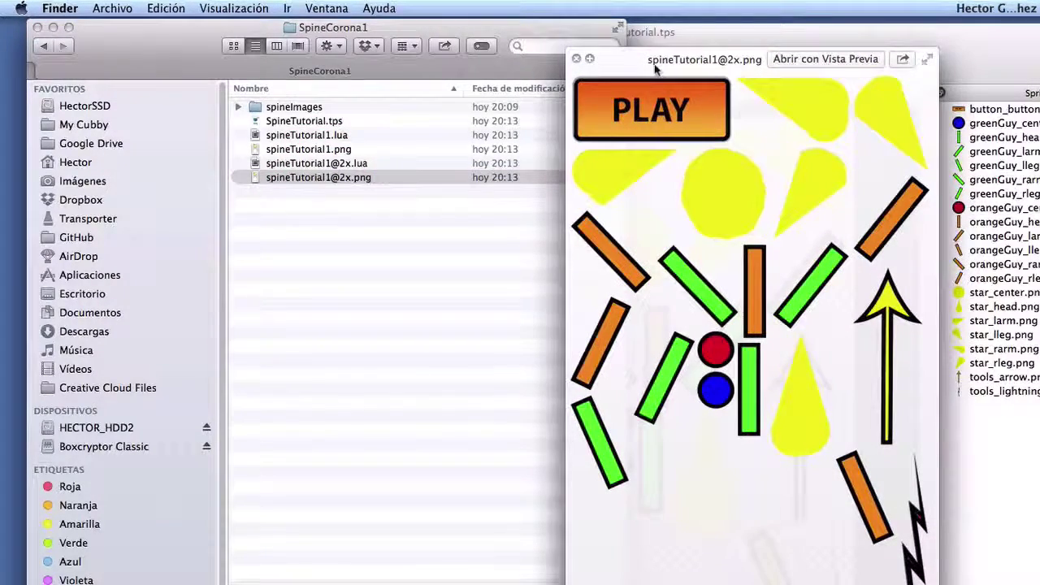
mouse_move(655, 70)
mouse_down()
mouse_move(1039, 70)
mouse_move(1003, 79)
mouse_up()
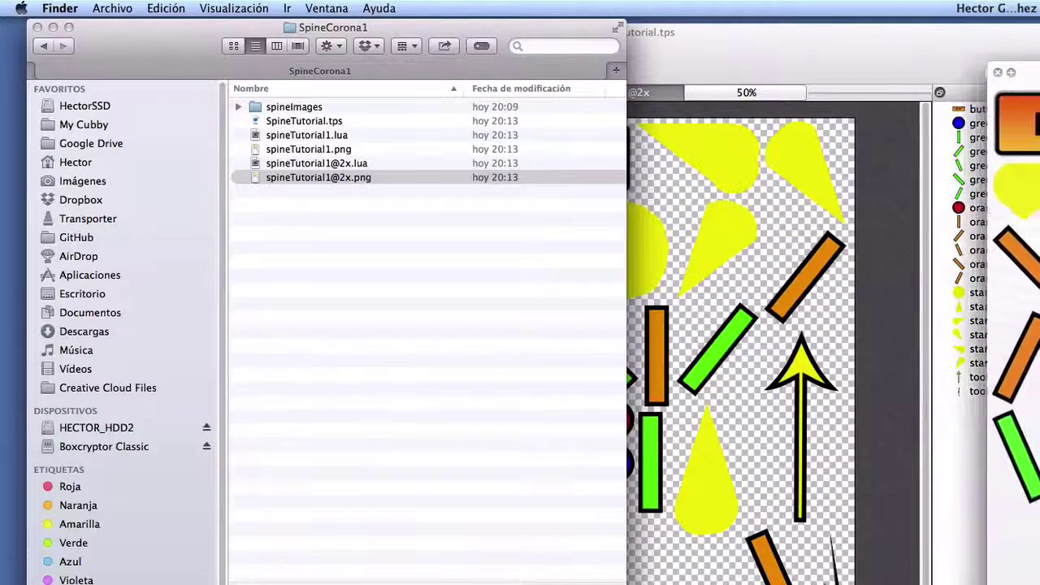
click(998, 73)
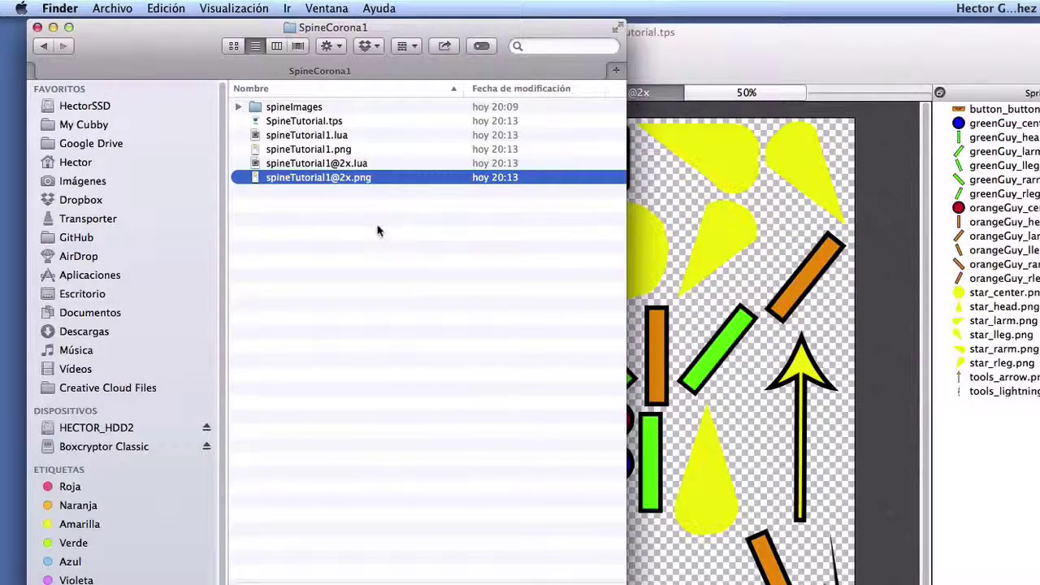
click(701, 64)
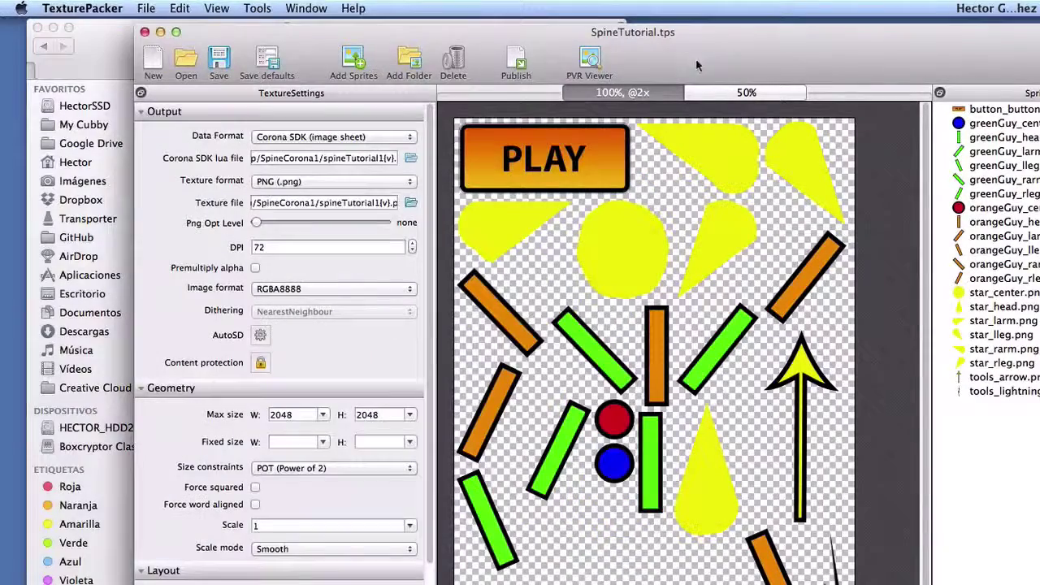
click(333, 350)
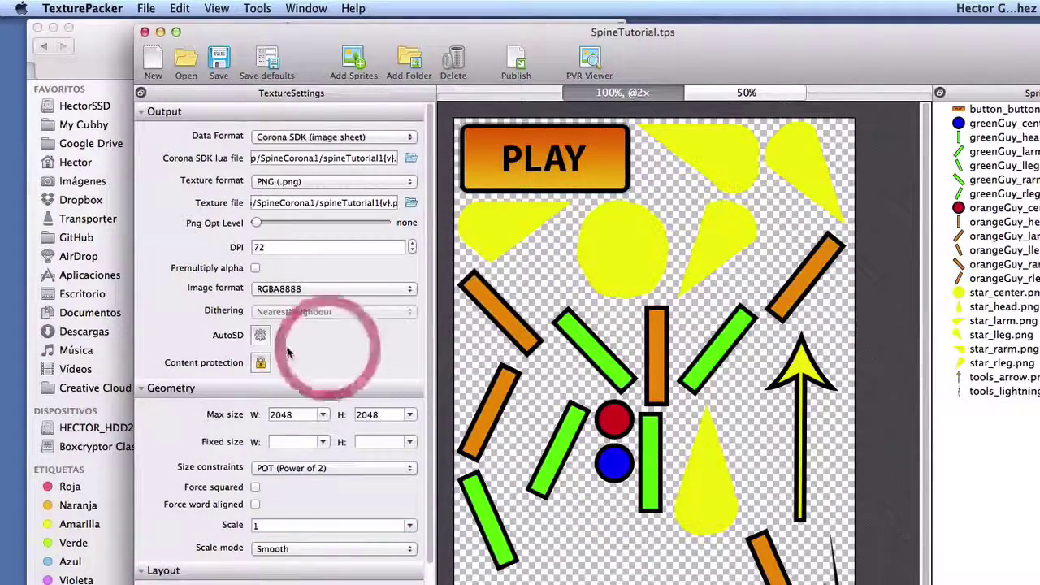
click(261, 336)
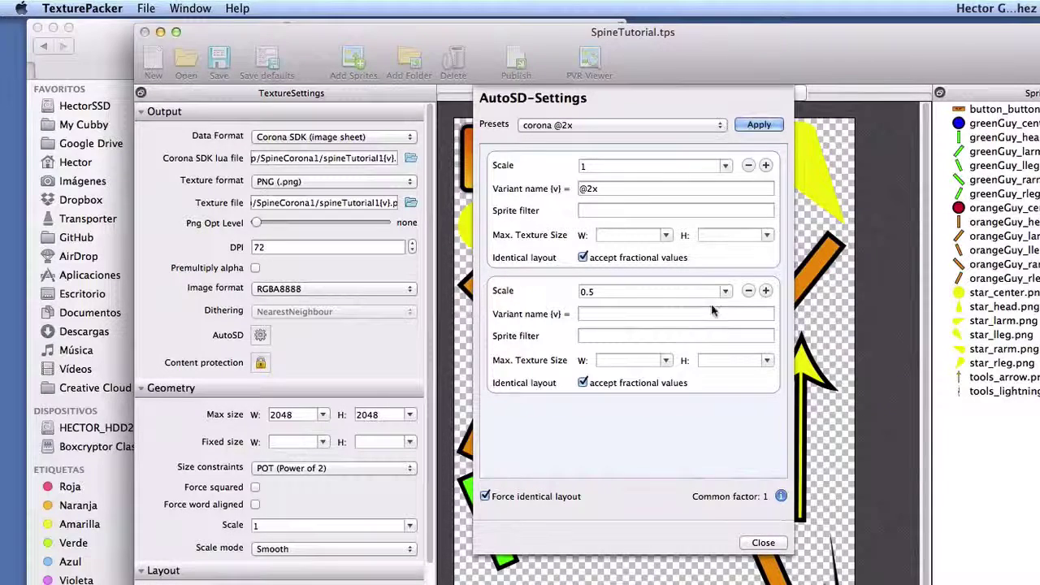
click(748, 290)
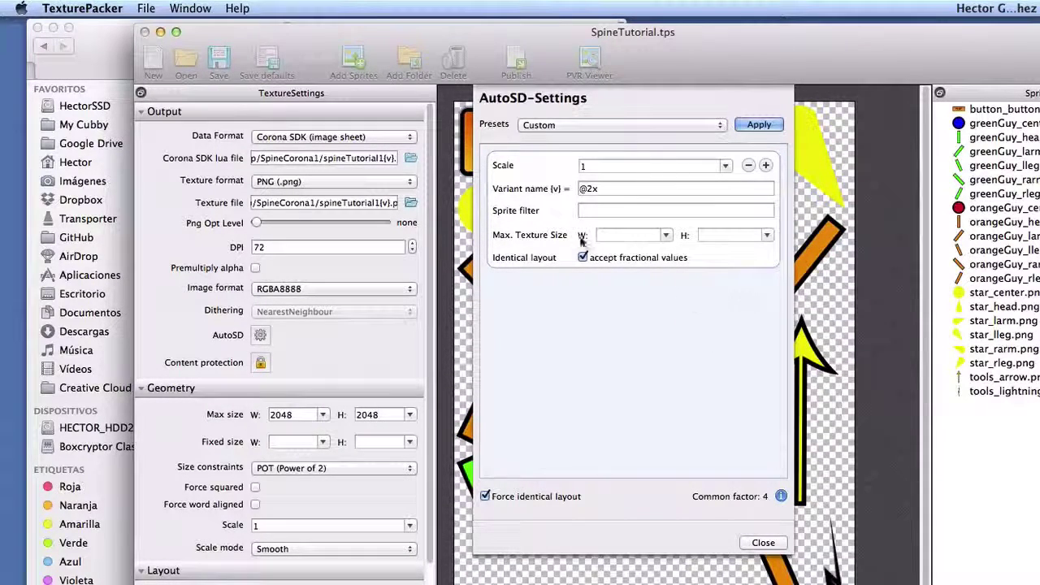
double_click(617, 192)
key(BackSpace)
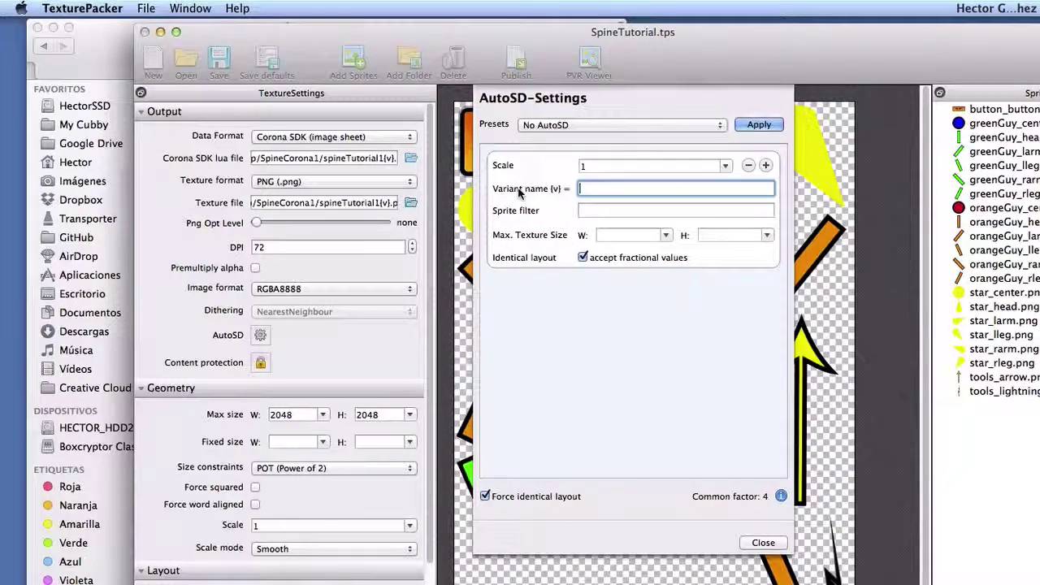
click(764, 542)
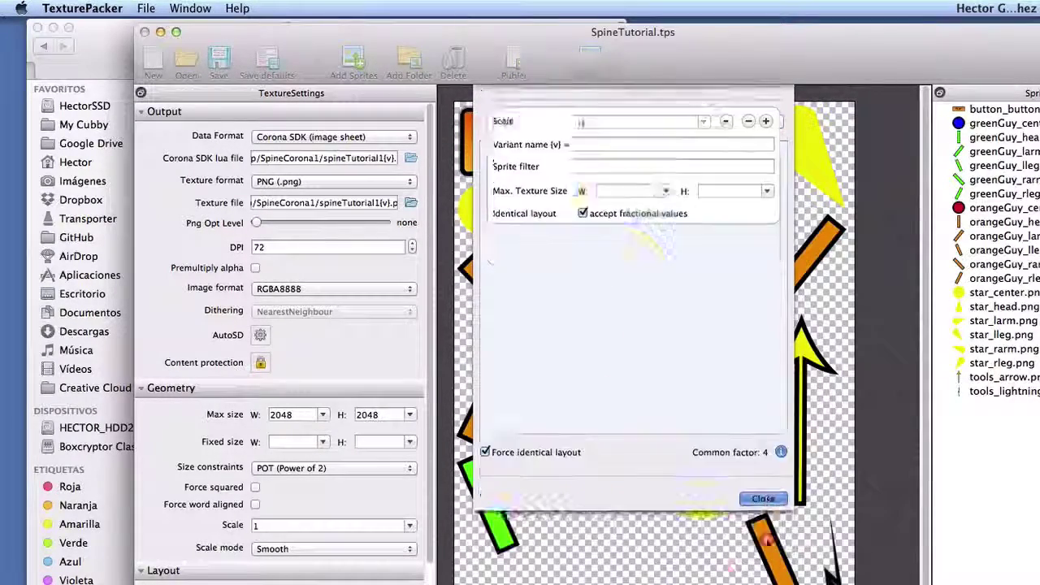
- Trash the four old spineTutorial1 lua and PNG files from SpineCorona1
click(81, 45)
click(341, 213)
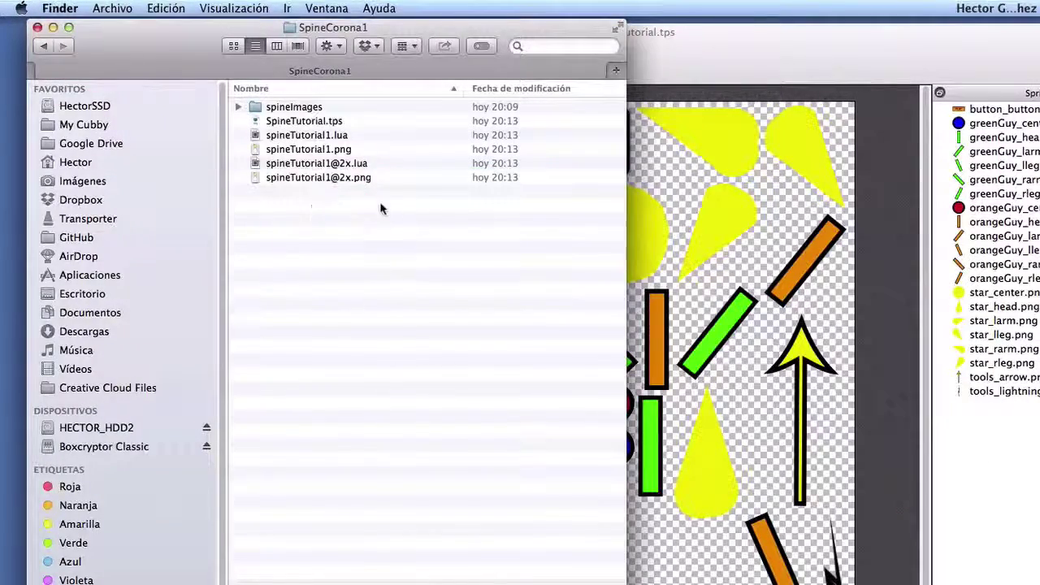
mouse_move(378, 204)
mouse_down()
mouse_move(286, 153)
mouse_move(293, 136)
mouse_up()
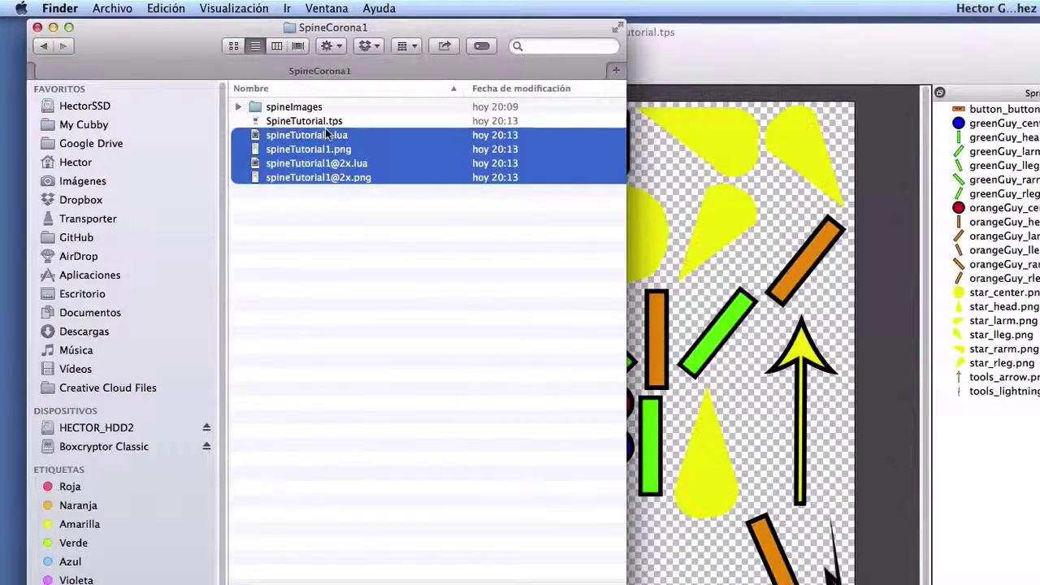
key(super+BackSpace)
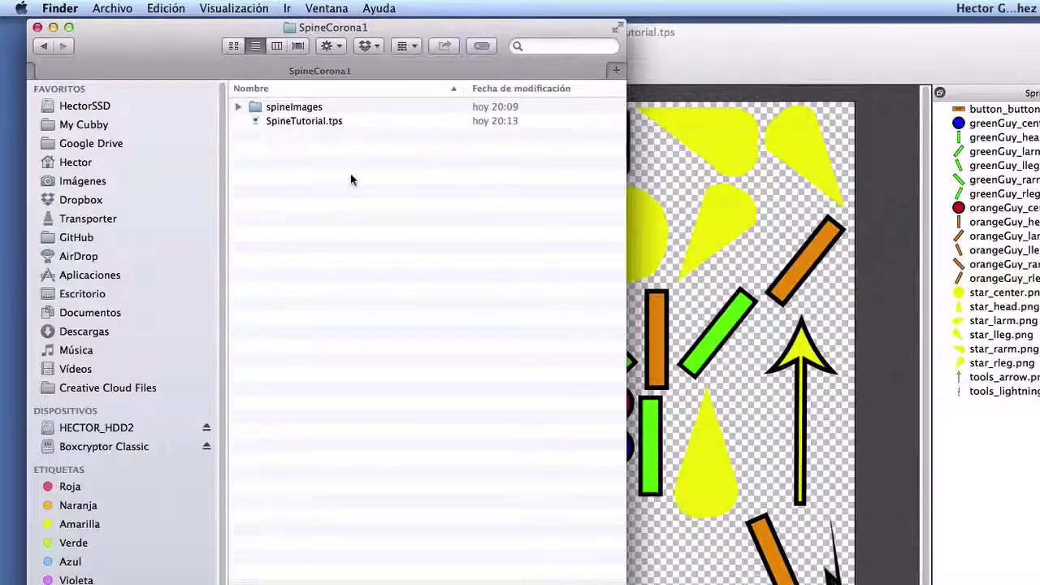
click(727, 65)
- Recheck that the AutoSD settings are now No AutoSD
click(731, 67)
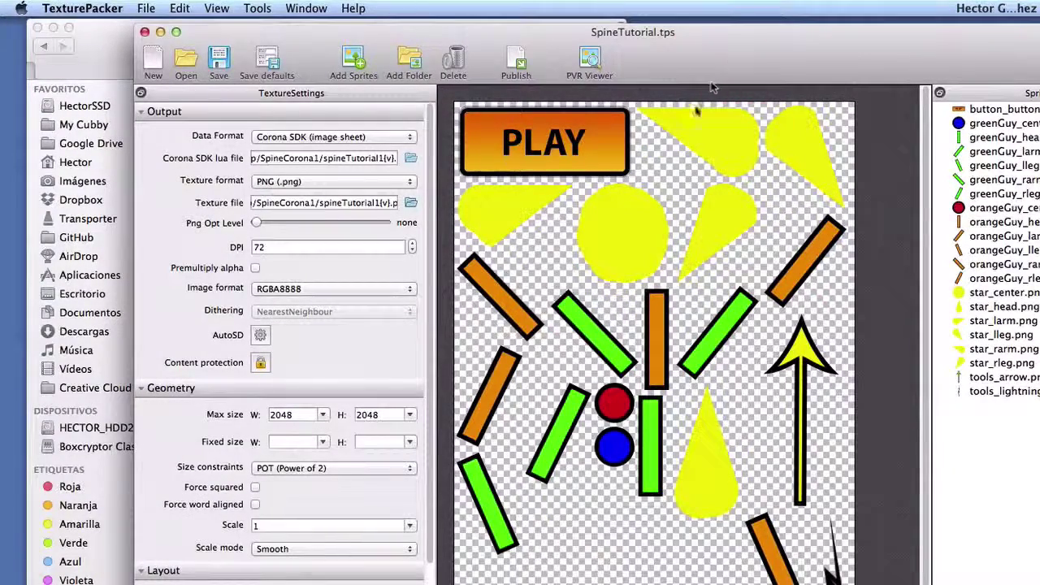
click(259, 334)
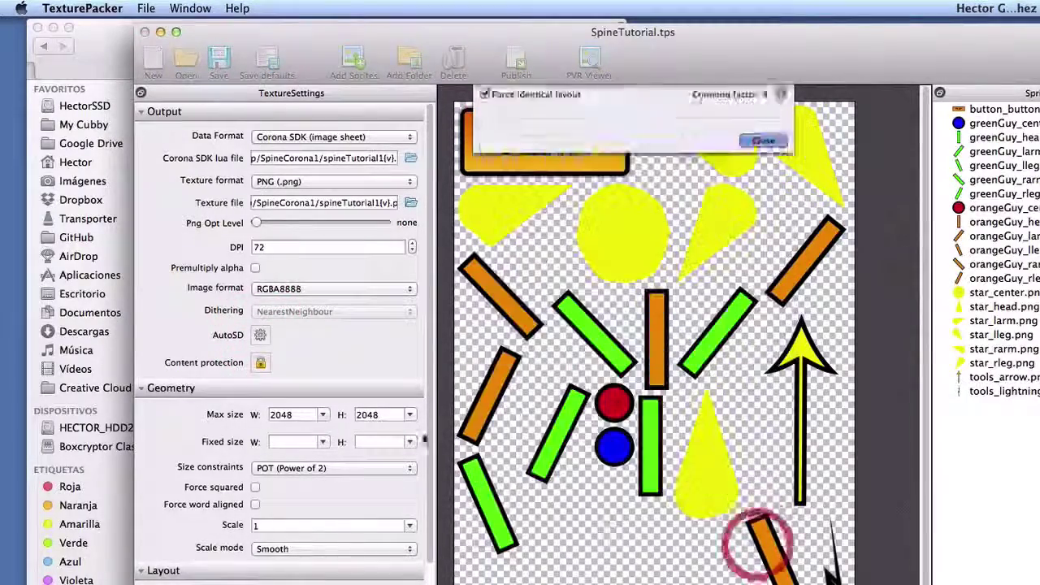
click(317, 342)
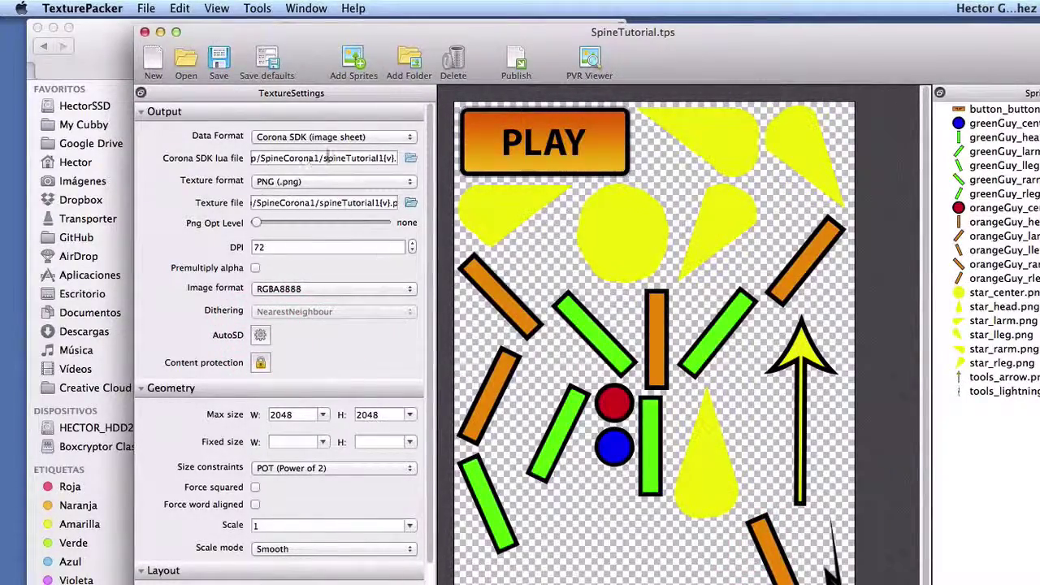
- Save the project and publish a single 512x1024 spineTutorial1.png and .lua pair
scroll(305, 441, down, 5)
scroll(305, 441, up, 1)
scroll(306, 434, up, 4)
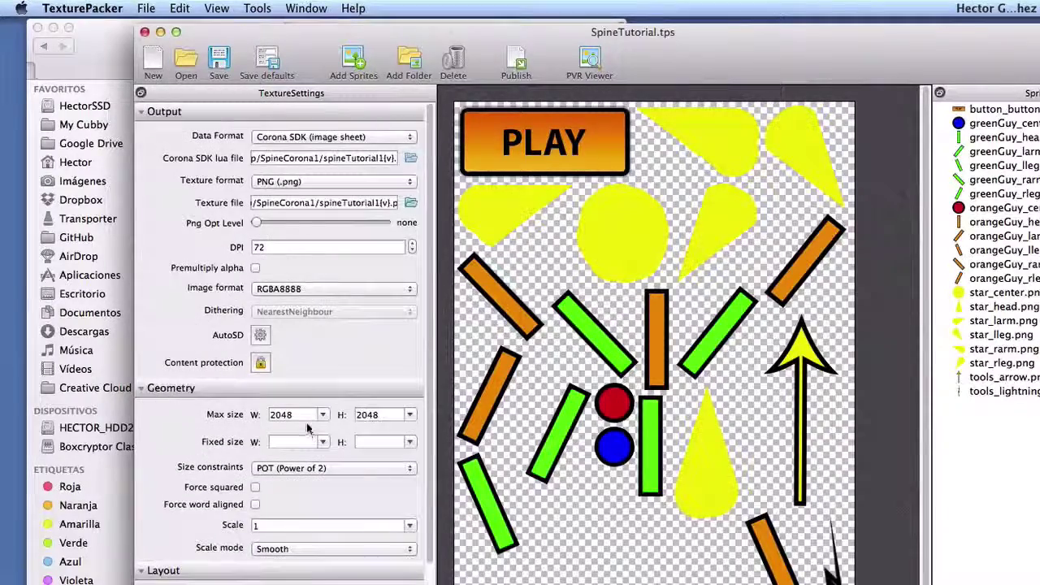
click(220, 65)
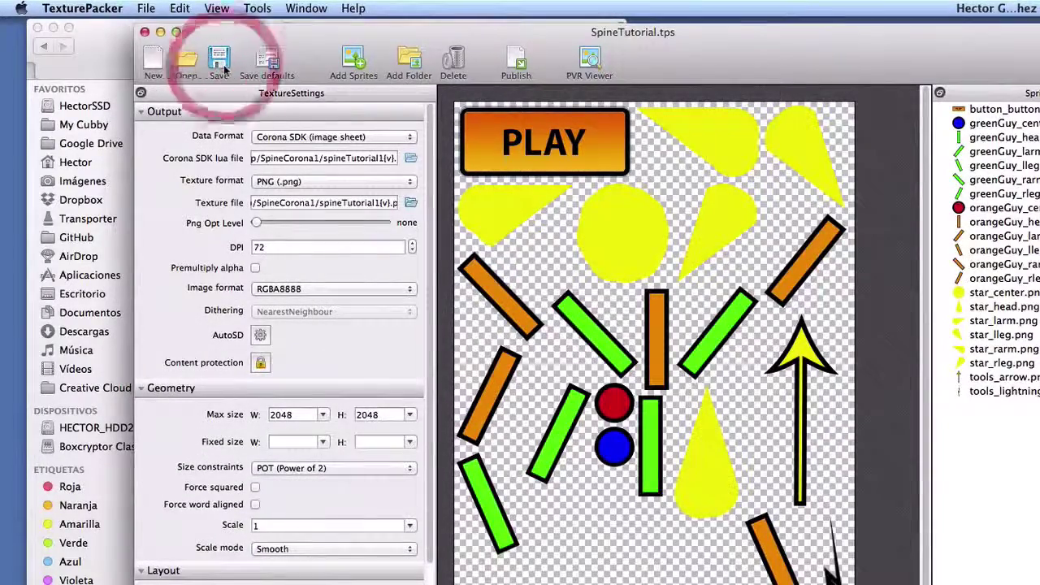
click(520, 61)
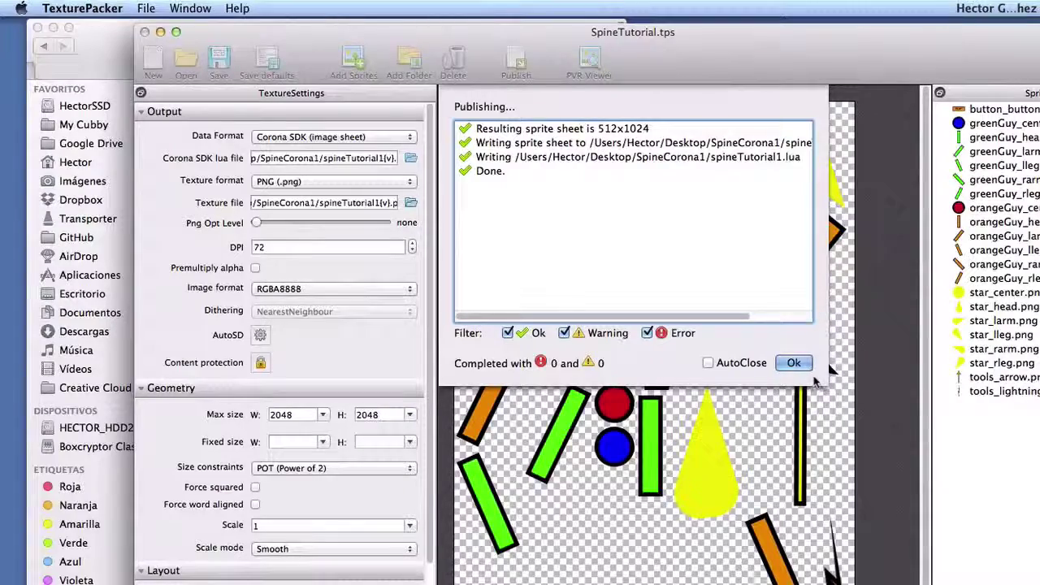
click(793, 363)
- Inspect the SpineCorona1 files and preview the new spineTutorial1.png sheet
click(84, 66)
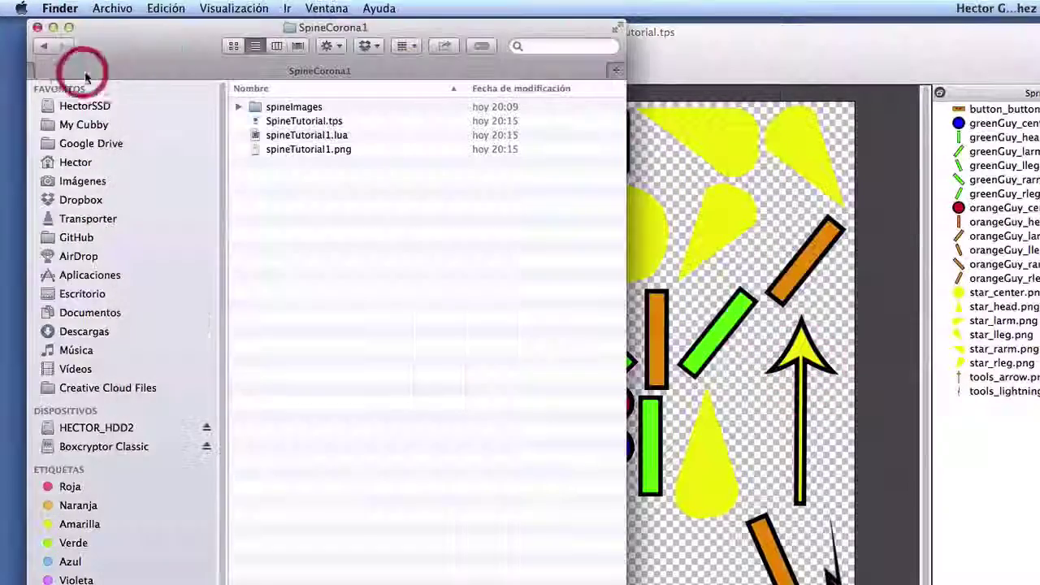
click(317, 182)
click(341, 122)
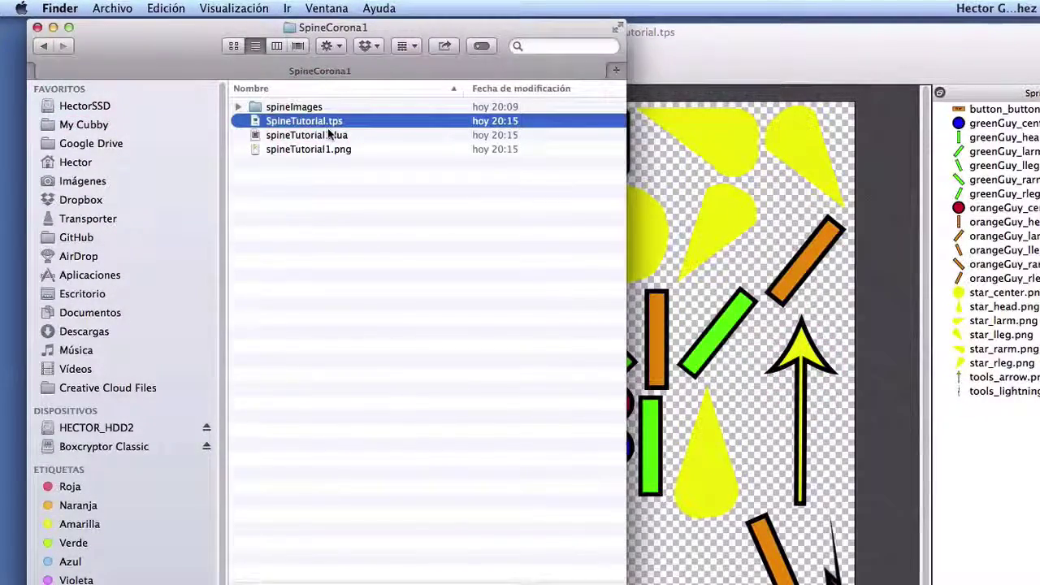
click(321, 135)
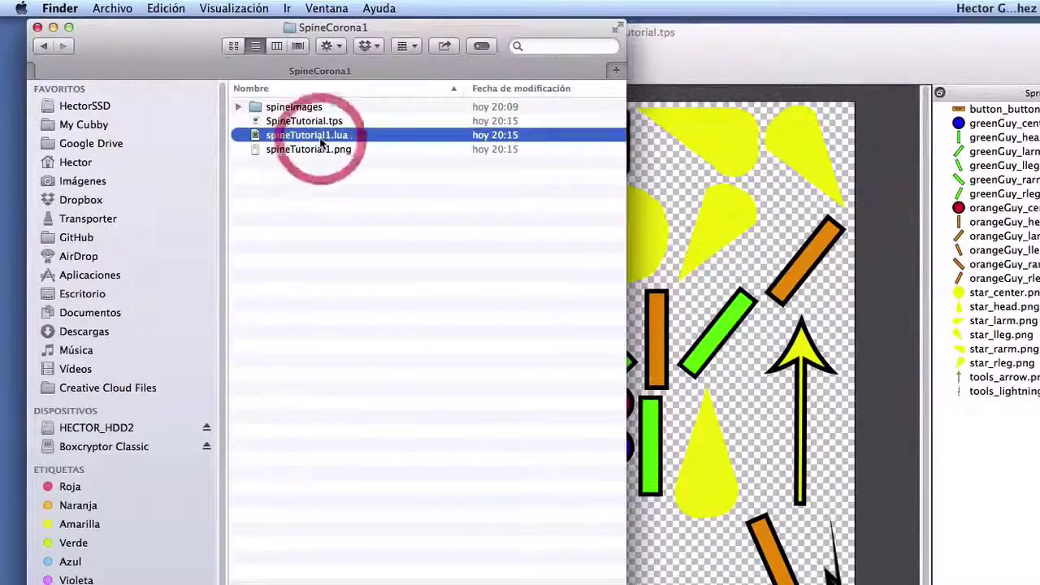
click(221, 104)
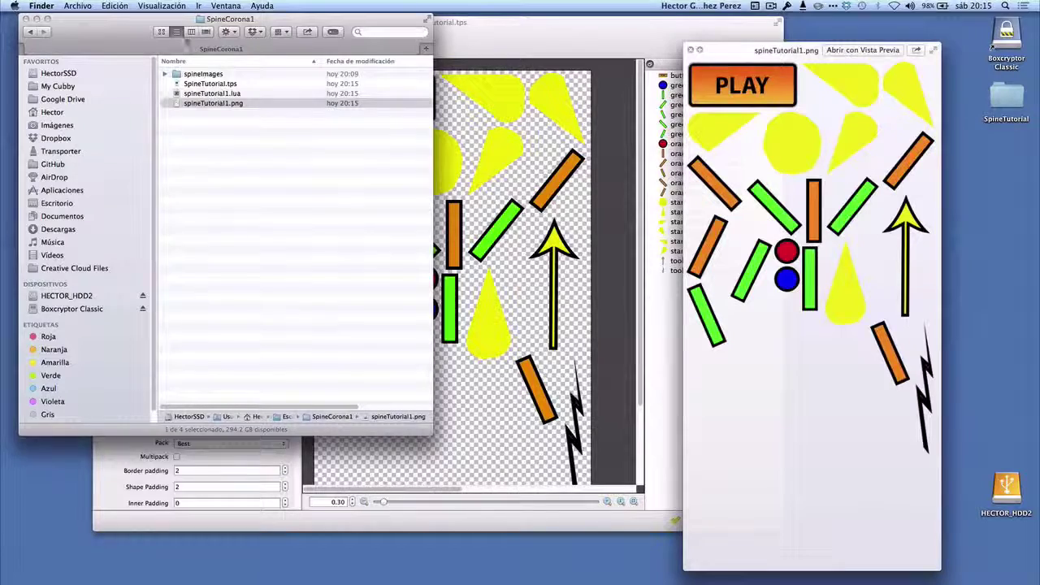
- Close the folder window, quit TexturePacker, and close the Quick Look preview
click(26, 18)
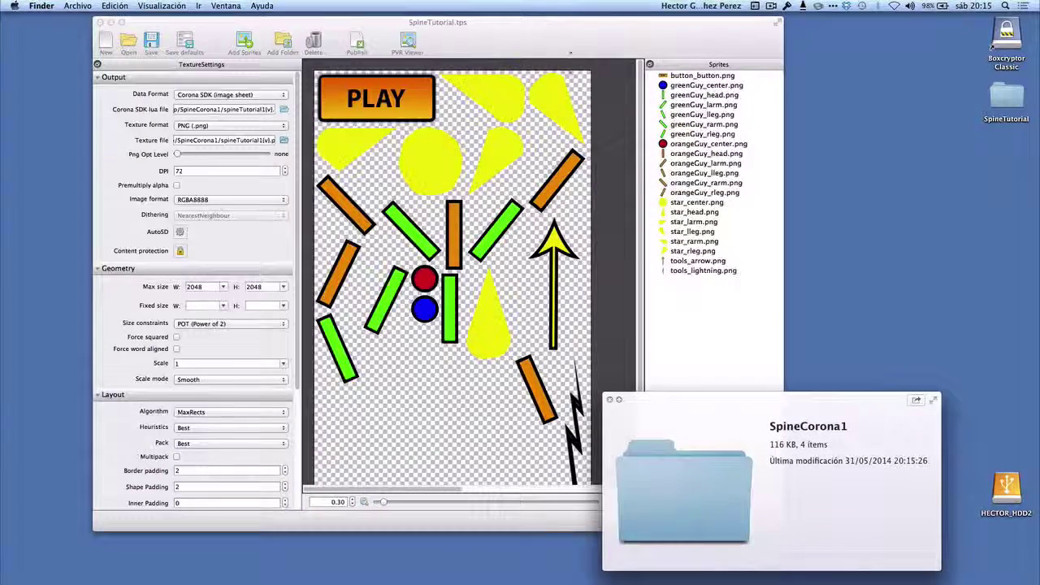
click(569, 46)
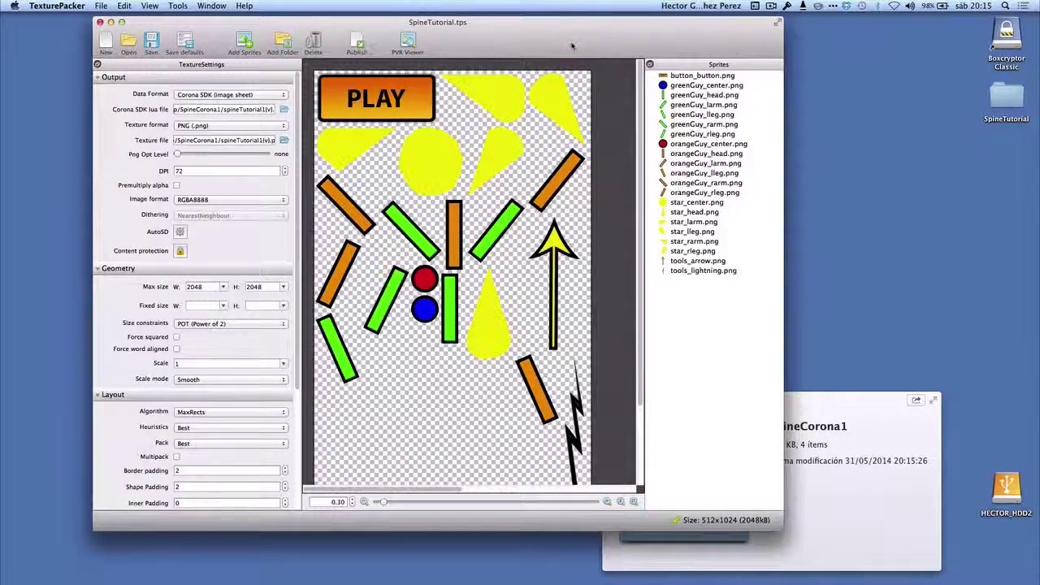
key(super+q)
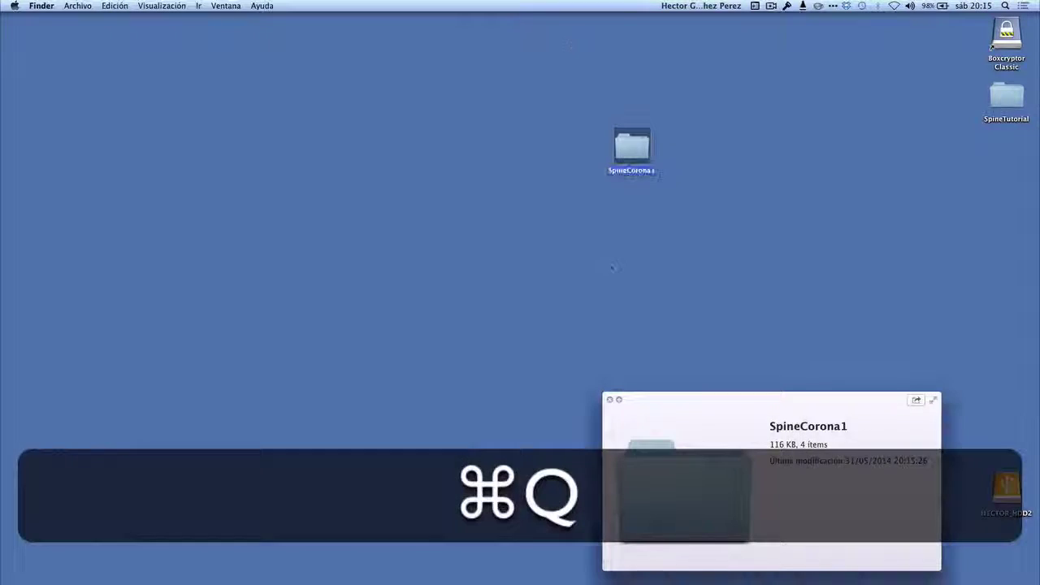
click(578, 331)
click(609, 399)
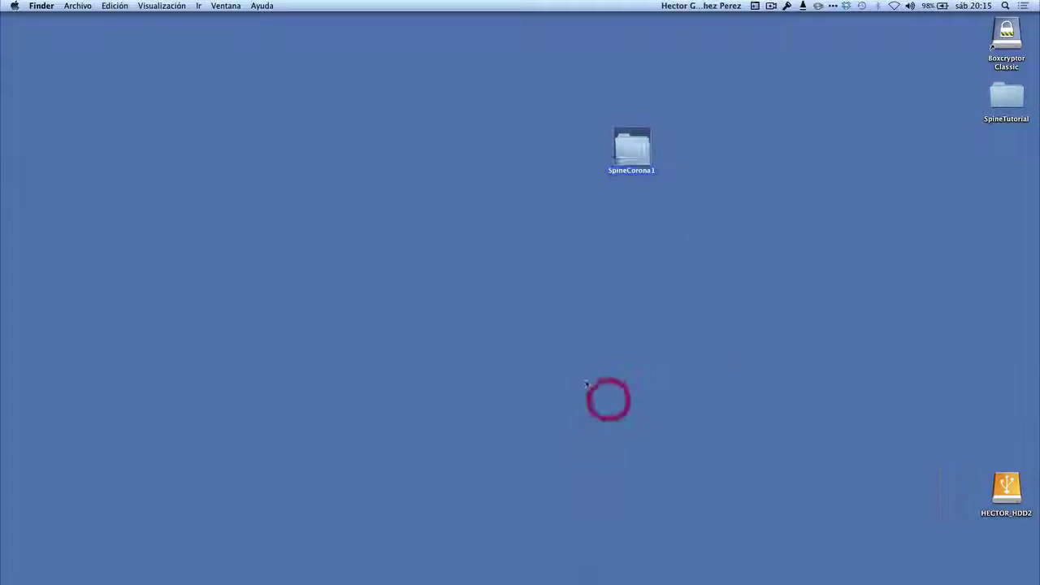